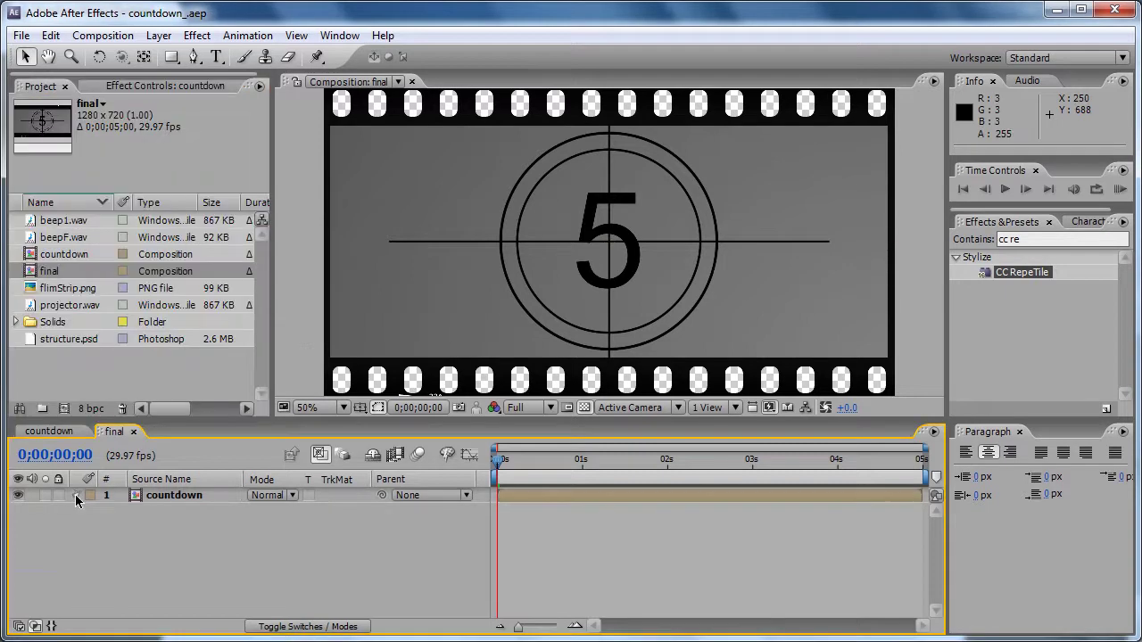
Step: Show the countdown layer's CC RepeTile settings and add a default expression to Expand Right
click(77, 496)
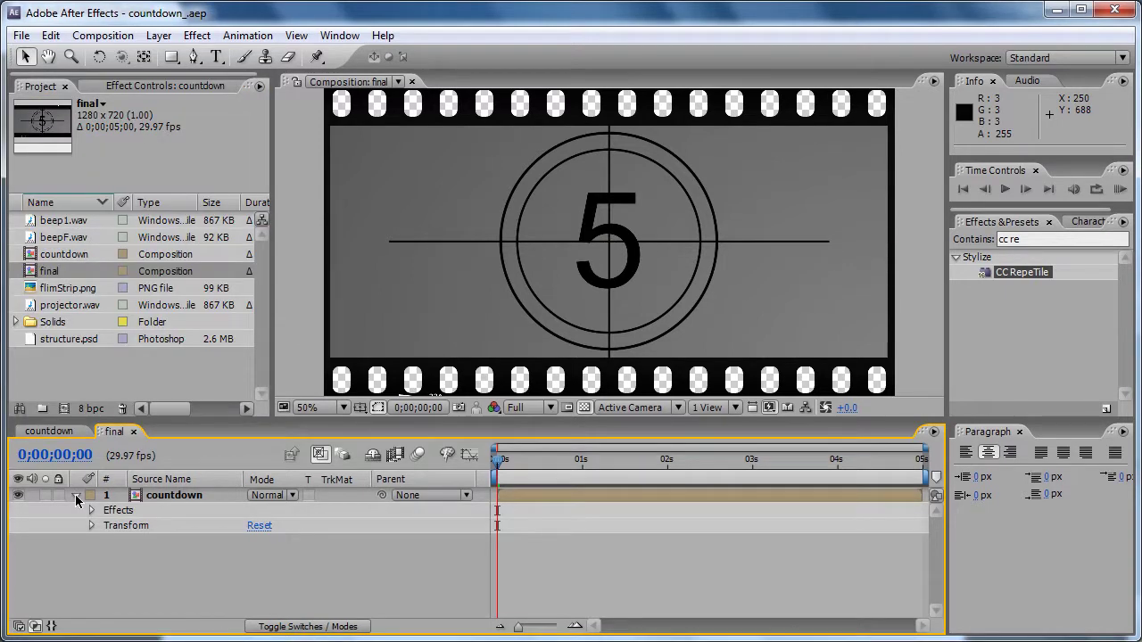
click(77, 496)
click(167, 87)
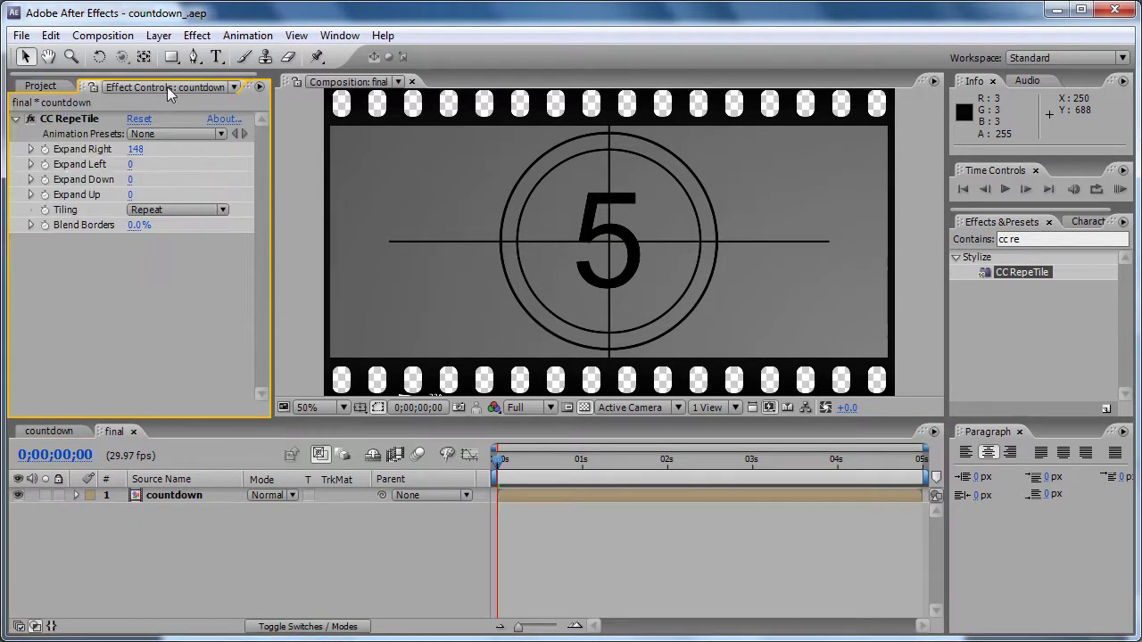
alt+click(45, 149)
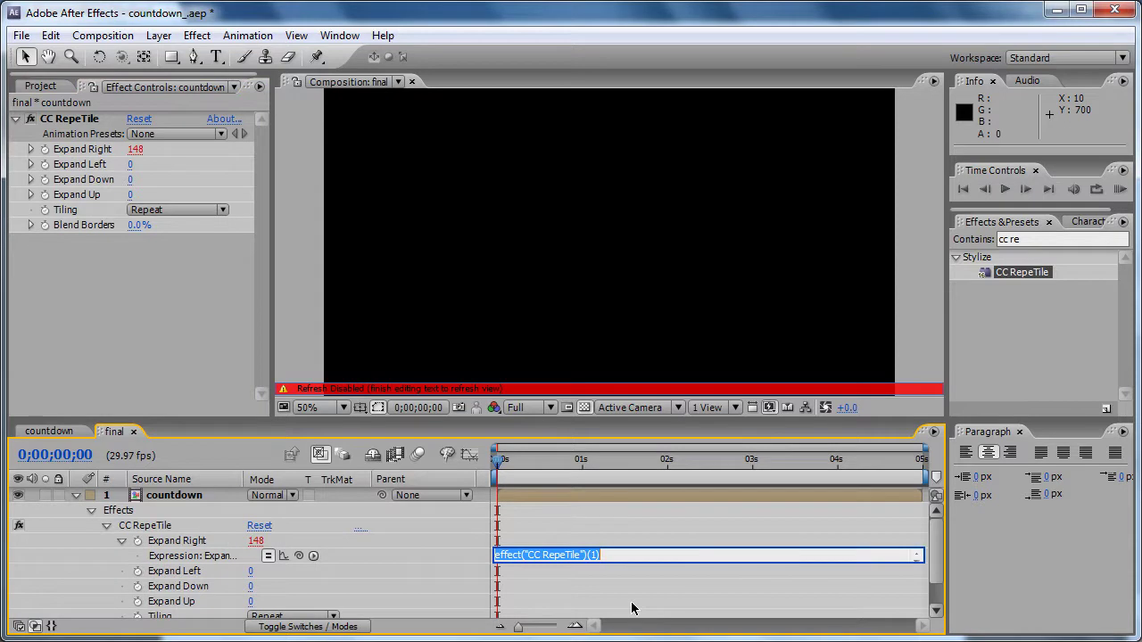
Step: Replace the Expand Right expression with thisComp.width*parseInt(thisComp.duration*20) and commit it
key(BackSpace)
key(Return)
key(Return)
key(Return)
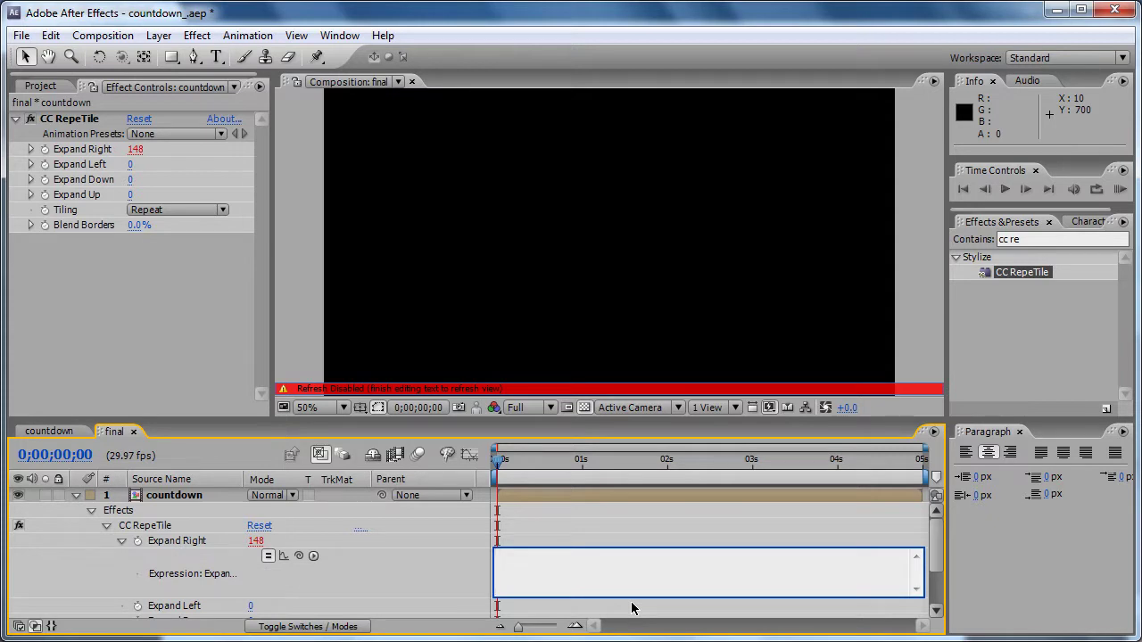
text(thisComp.width)
text(*parseInt())
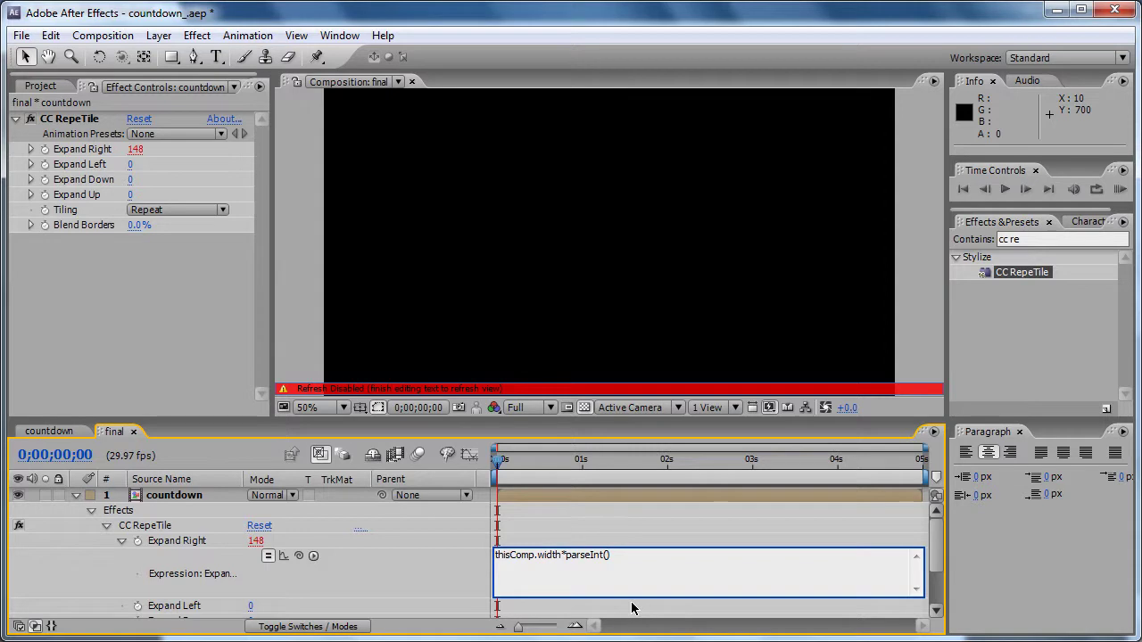
text(time*20)
click(575, 542)
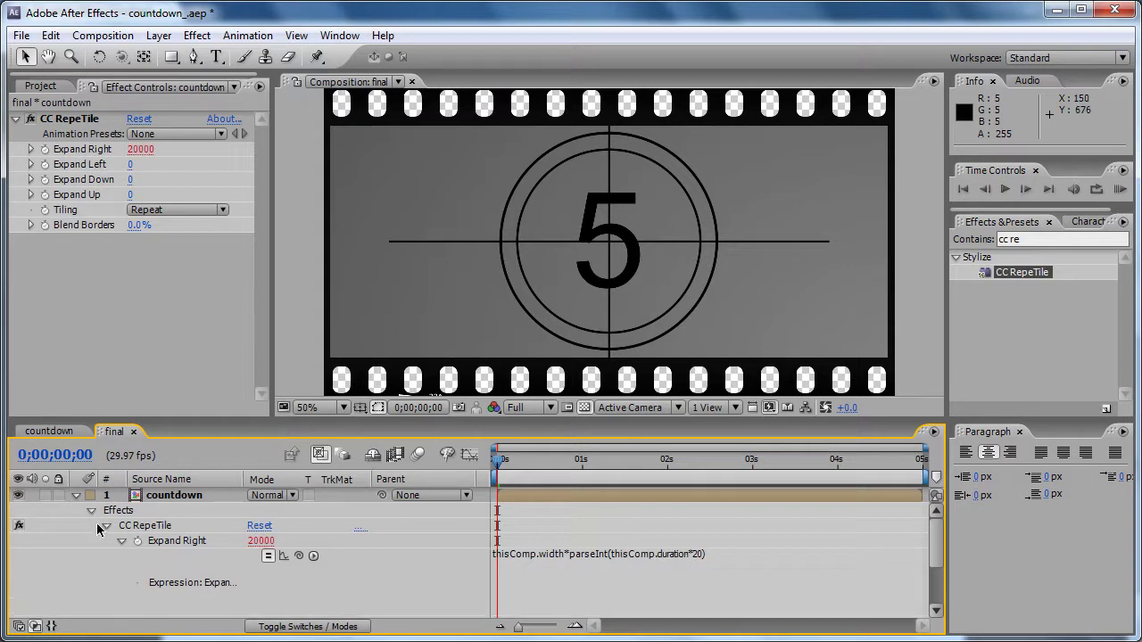
Step: Save the project, collapse the effect, and show only the countdown layer's Position property
key(ctrl+s)
click(91, 512)
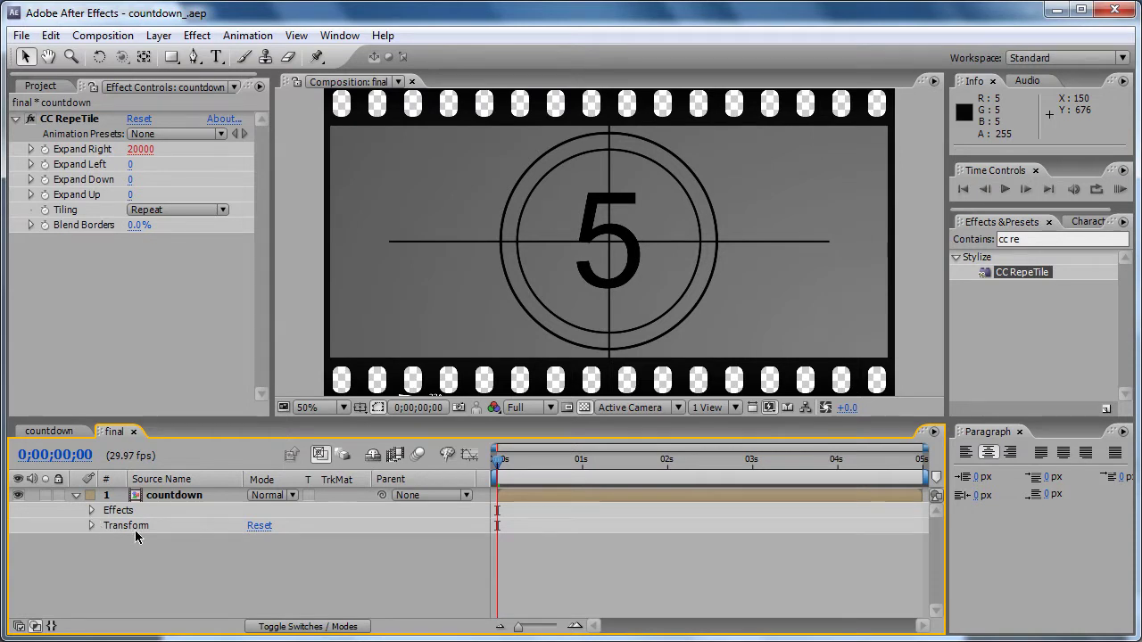
click(157, 495)
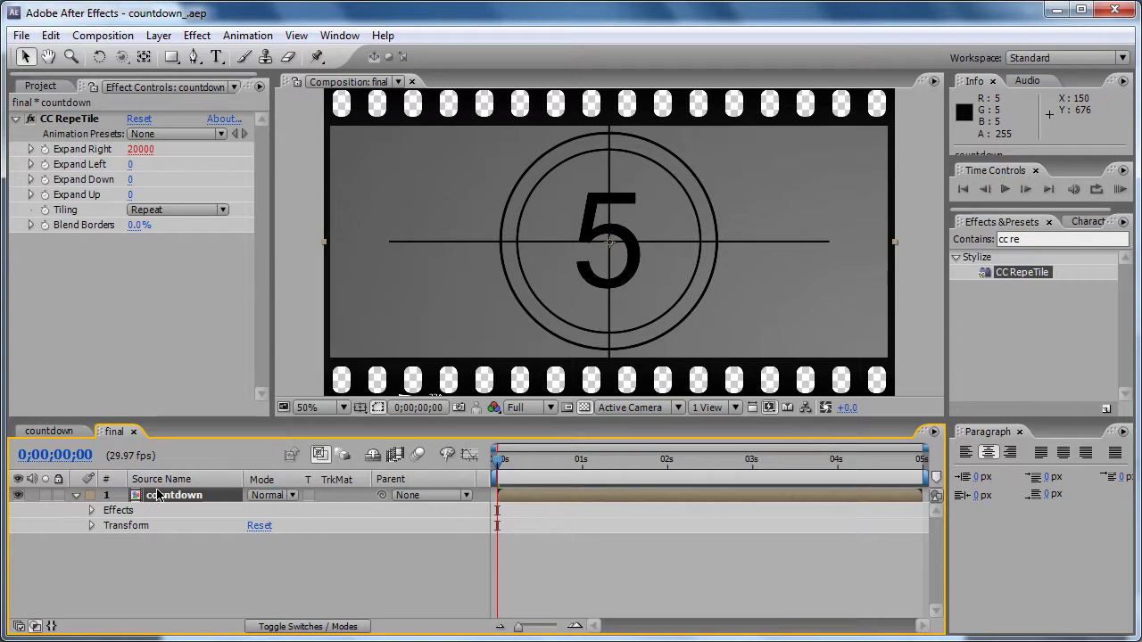
key(p)
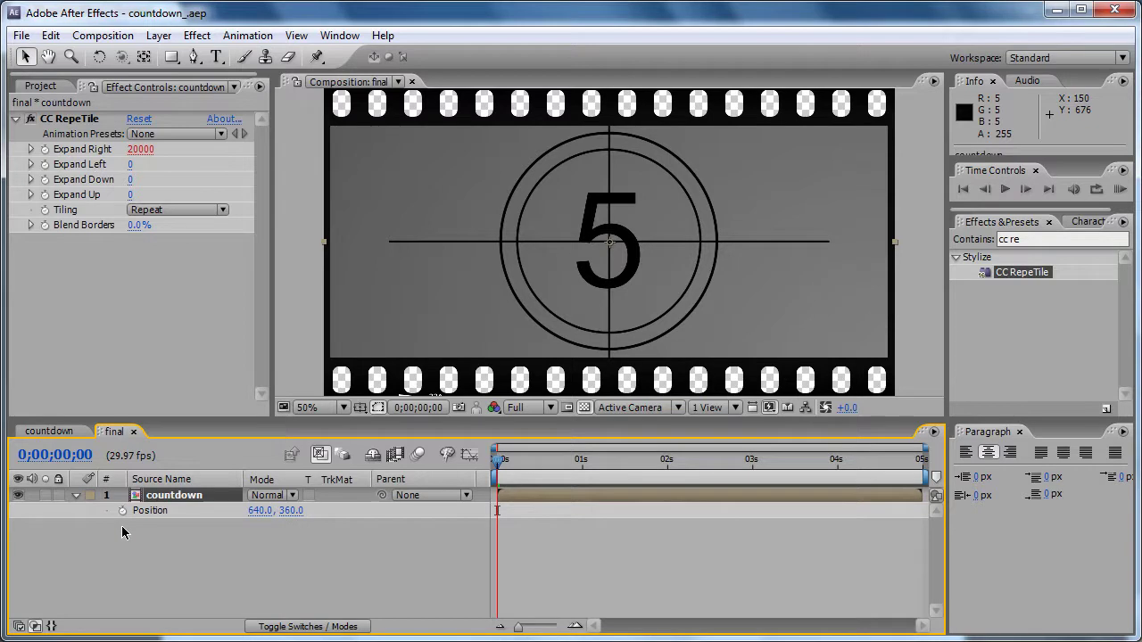
Step: Give Position the expression [(thisComp.width*(-time*2)+640),position[1]+15*Math.sin(time*10)]
alt+click(122, 510)
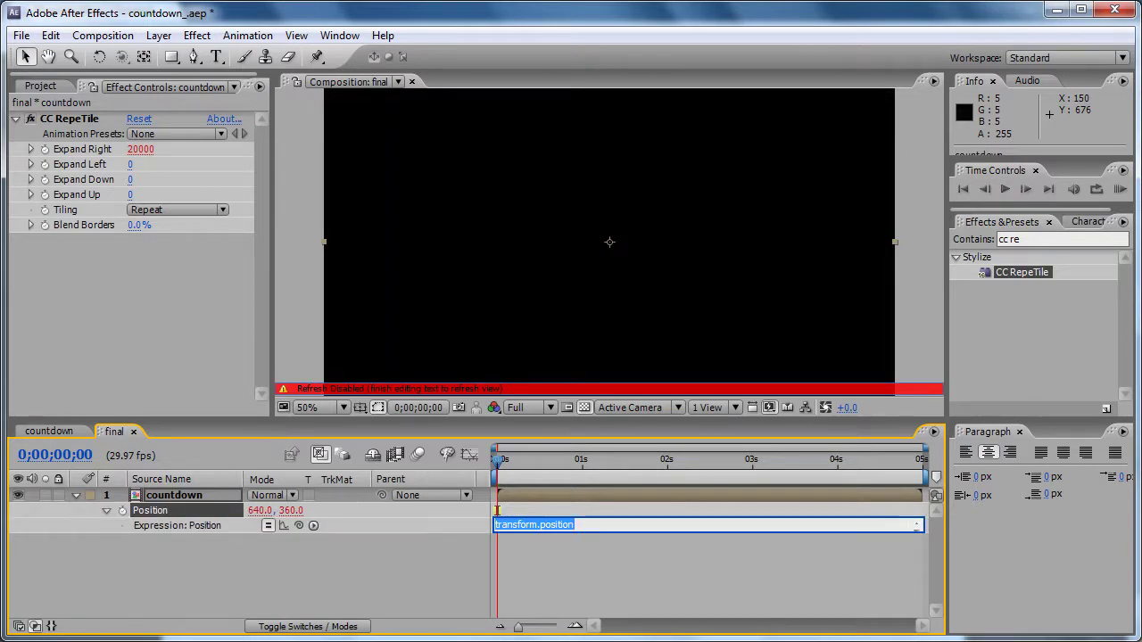
key(BackSpace)
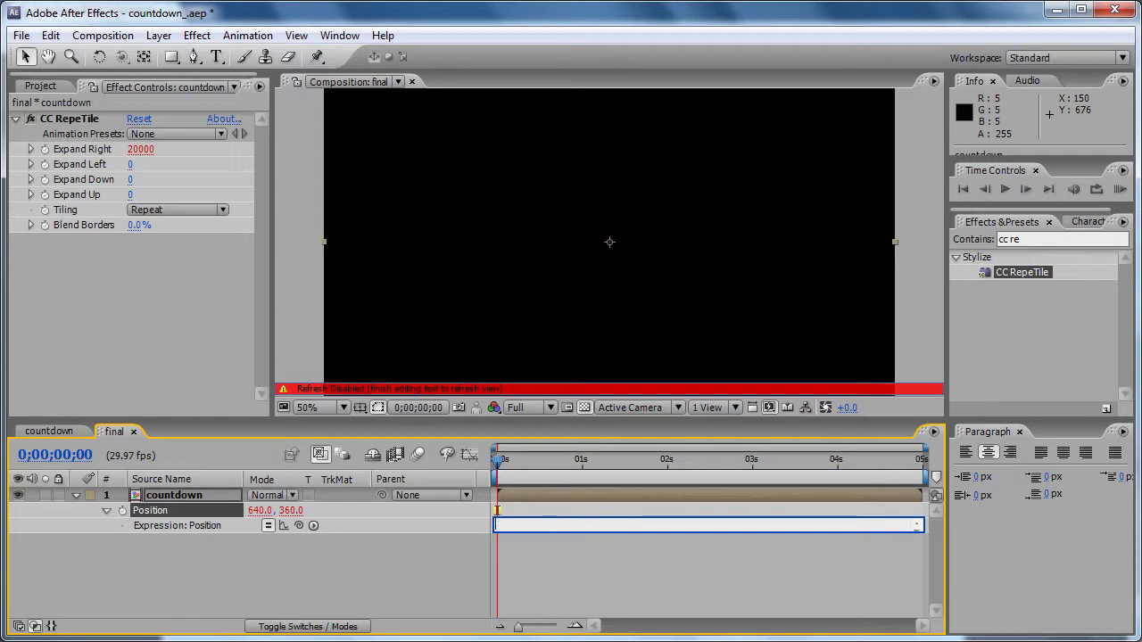
key(Return)
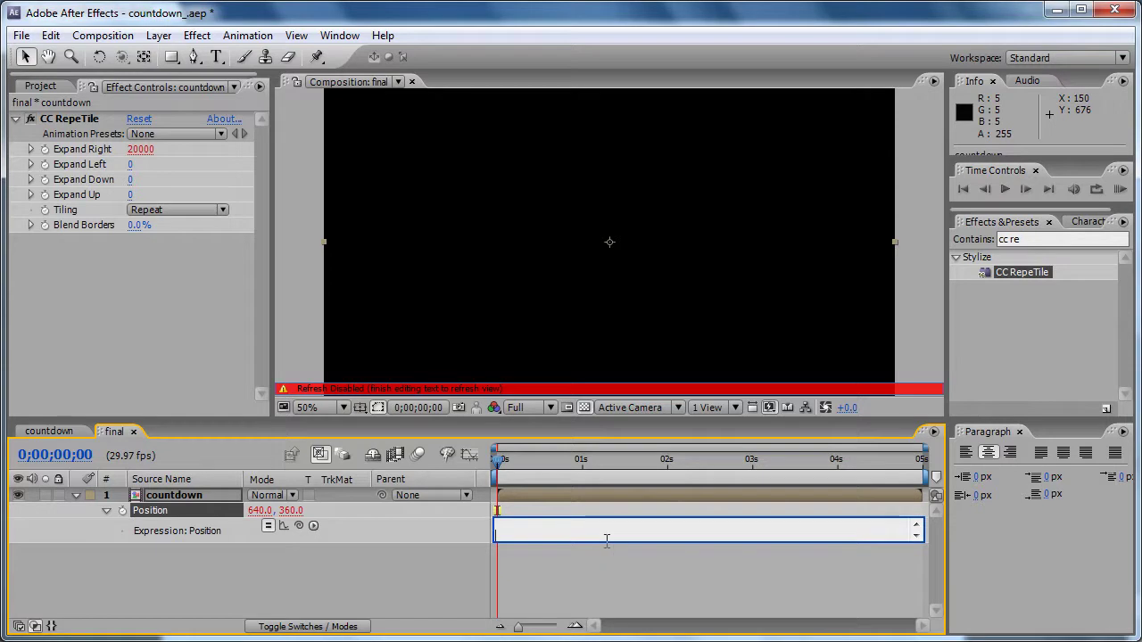
drag(605, 542, 606, 601)
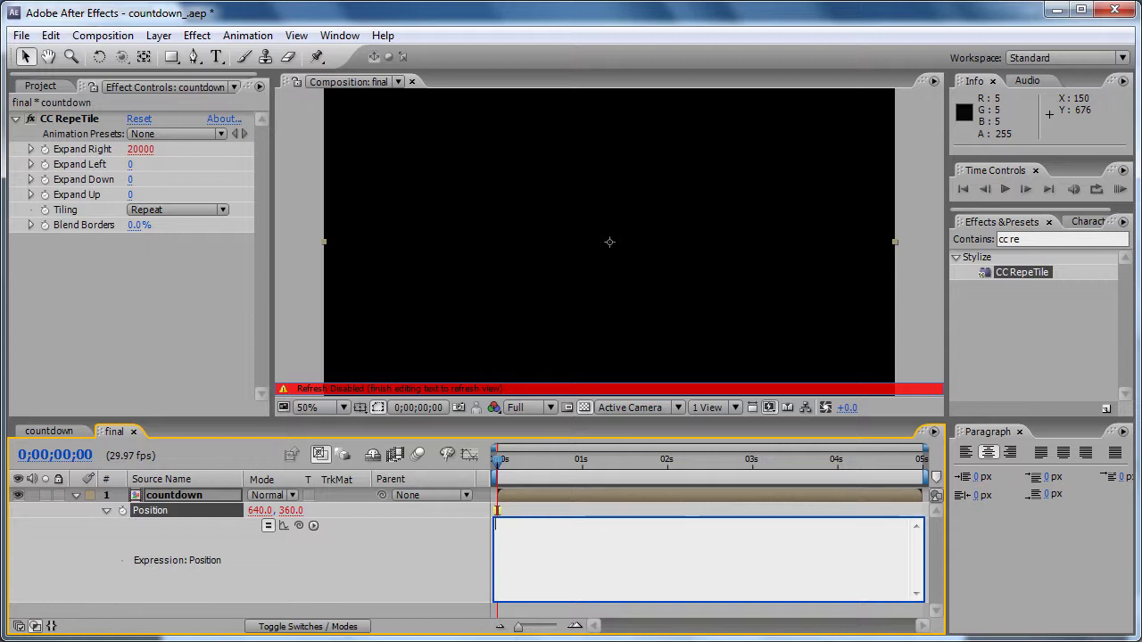
text([)
text((thisComp.width*(-time*2)+640),position[1]+15*Math.sin(time)])
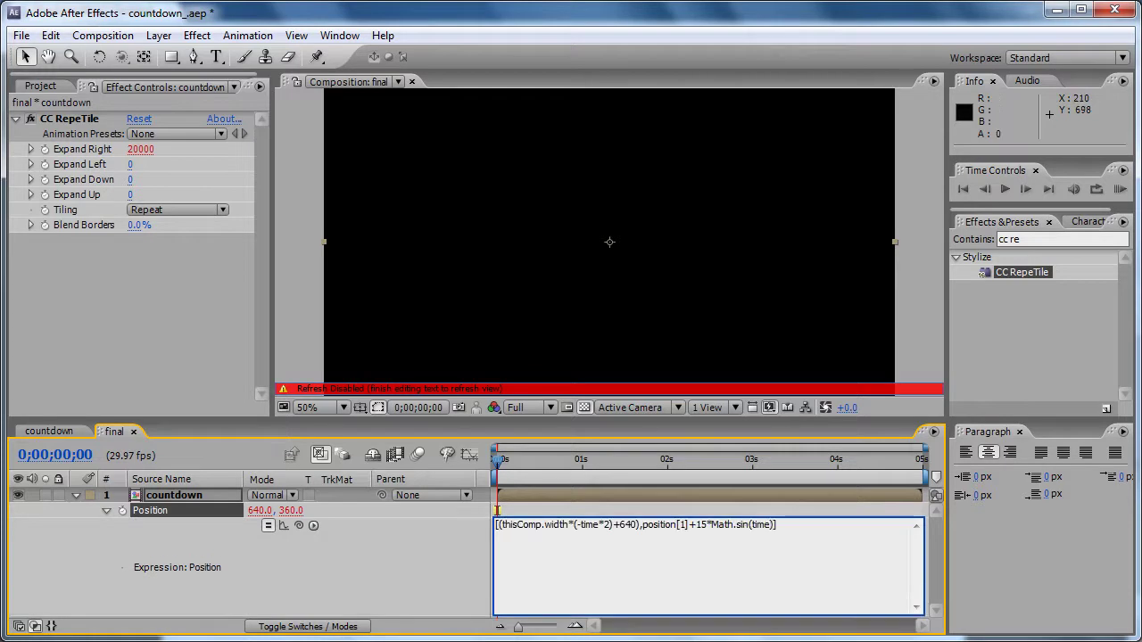
key(Left)
key(Left)
text(*10)
click(456, 569)
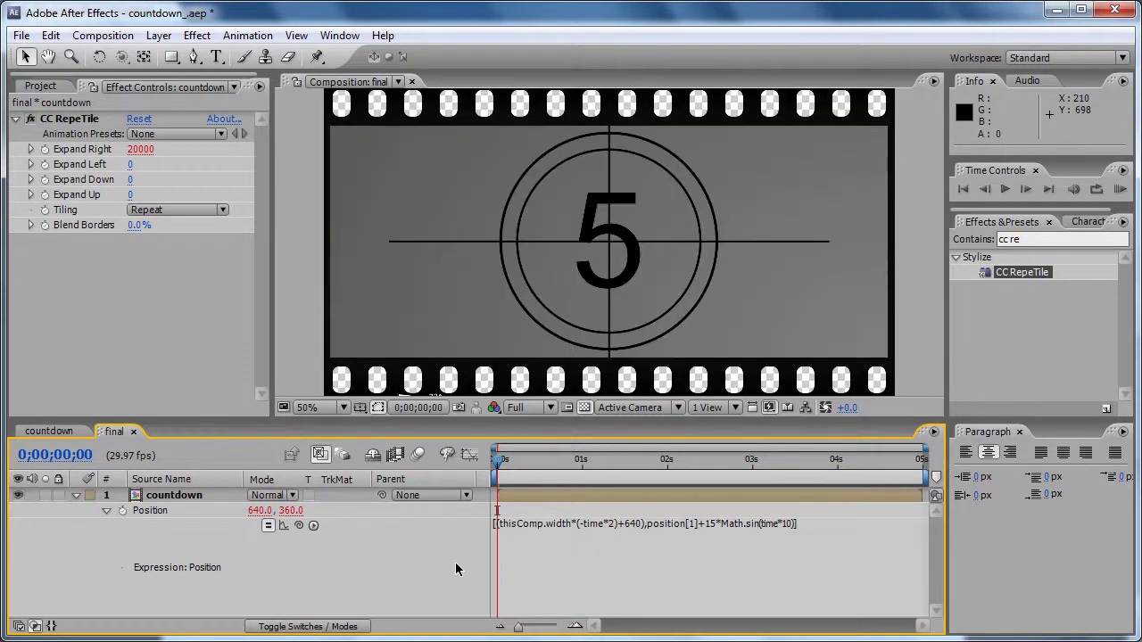
Step: Save the project and set the preview resolution to Half
key(ctrl+s)
click(530, 410)
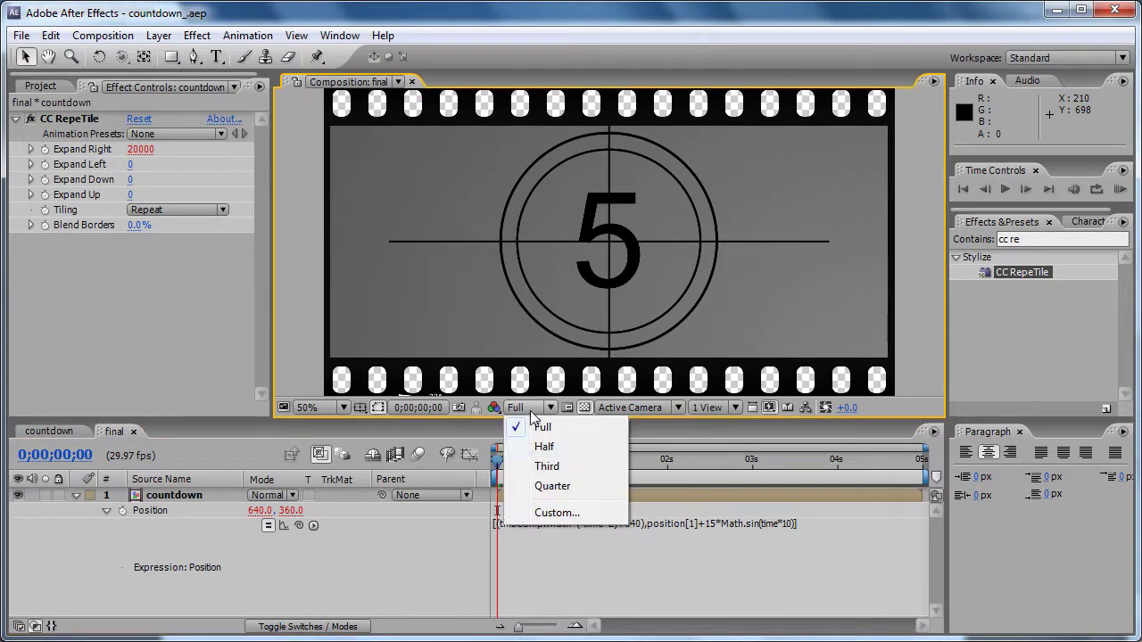
click(563, 446)
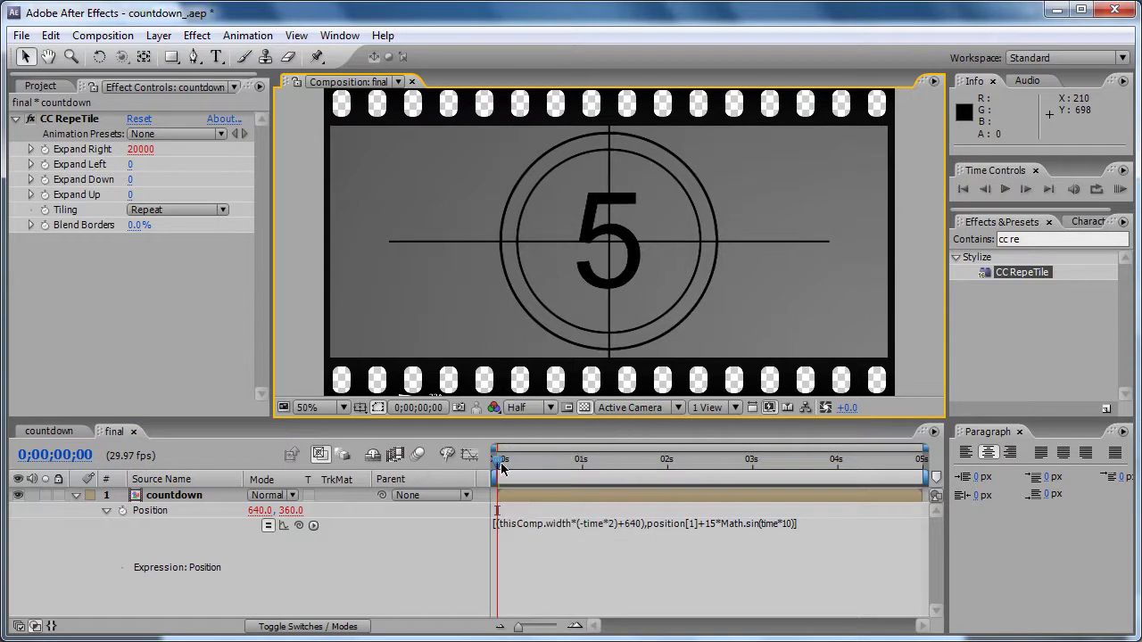
Step: Scrub to about two seconds to check the strip sliding left, and zoom the viewer to 25%
key(Page_Down)
drag(517, 468, 482, 464)
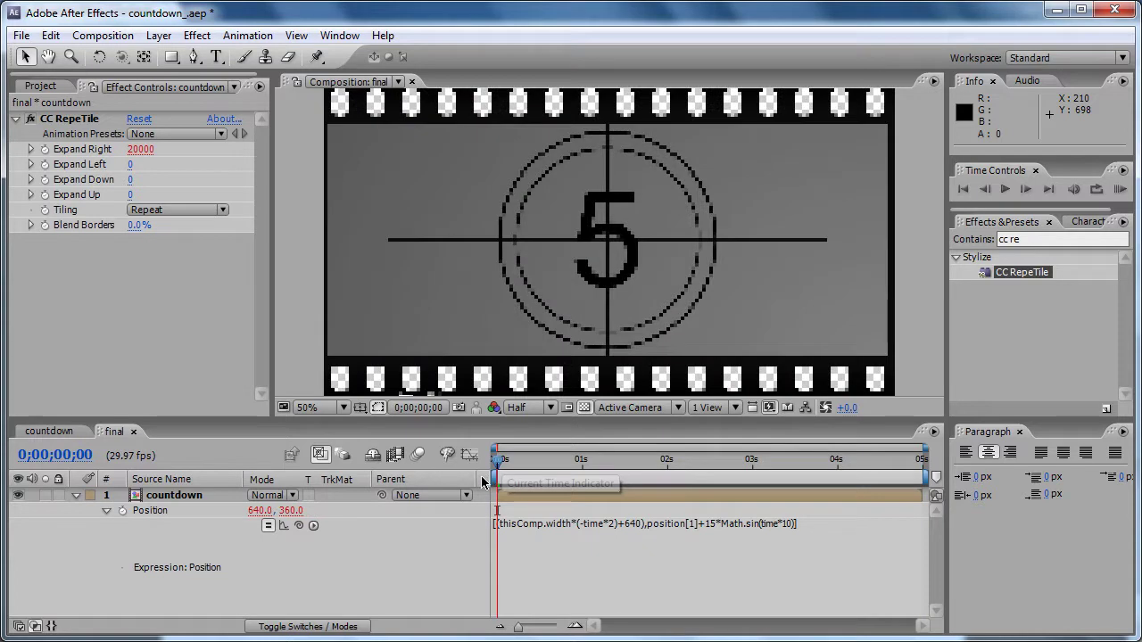
mouse_move(483, 483)
mouse_down()
mouse_move(707, 496)
mouse_move(929, 480)
mouse_move(847, 493)
mouse_move(497, 488)
mouse_up()
key(comma)
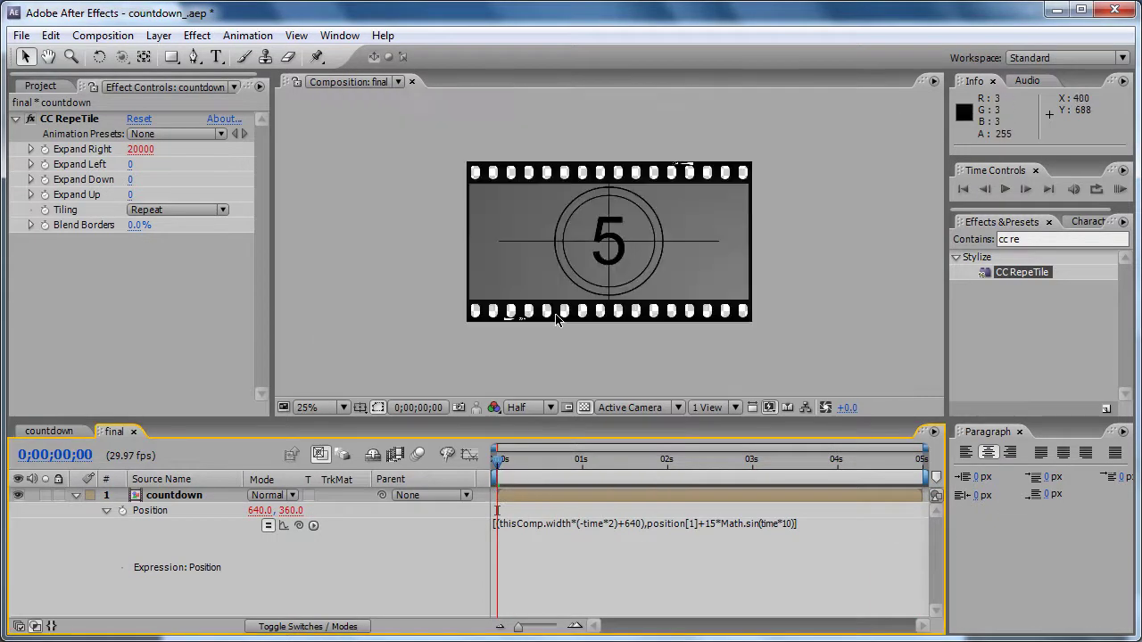
Step: Hide Position, RAM-preview the countdown from 5 to 1, then stop playback
key(u)
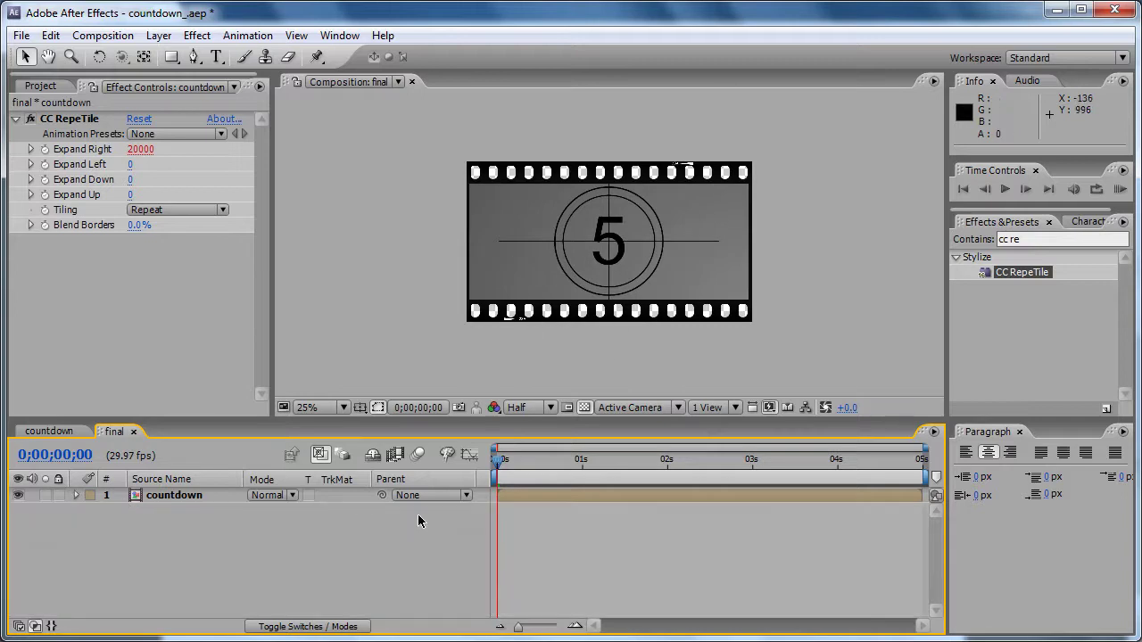
click(1119, 189)
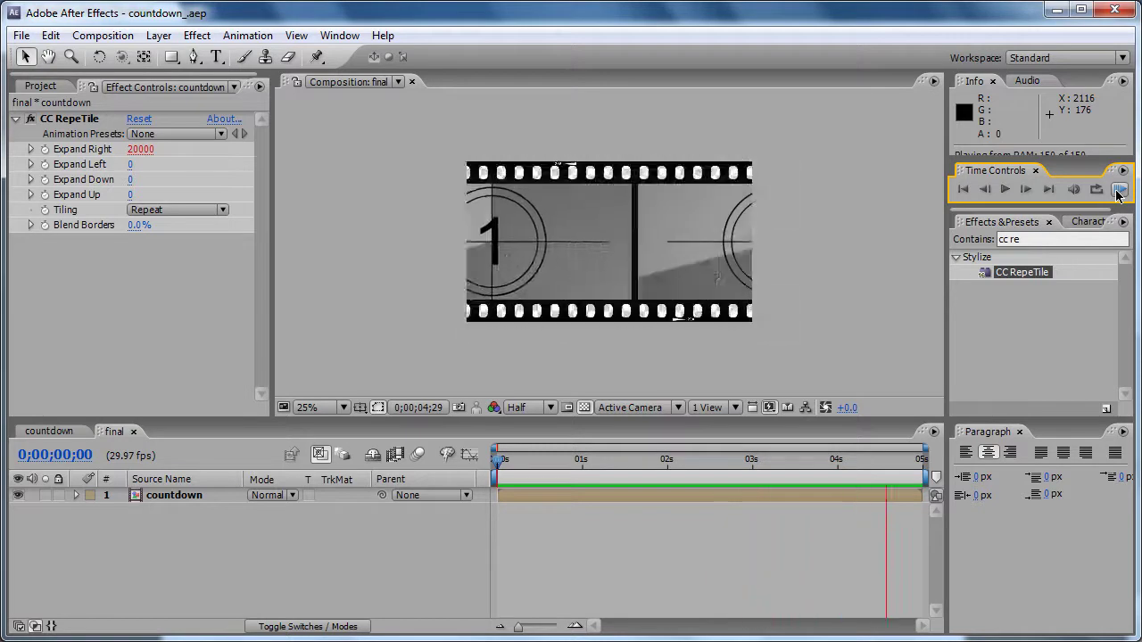
key(space)
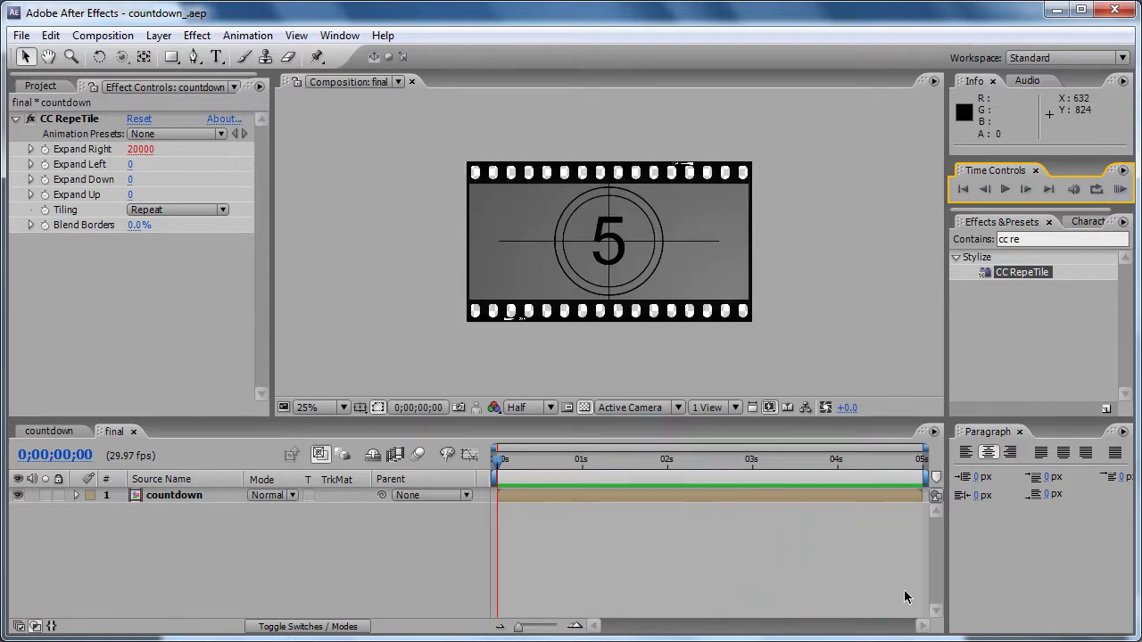
Step: Turn the Transparency Grid off so the film perforations show against black
click(477, 459)
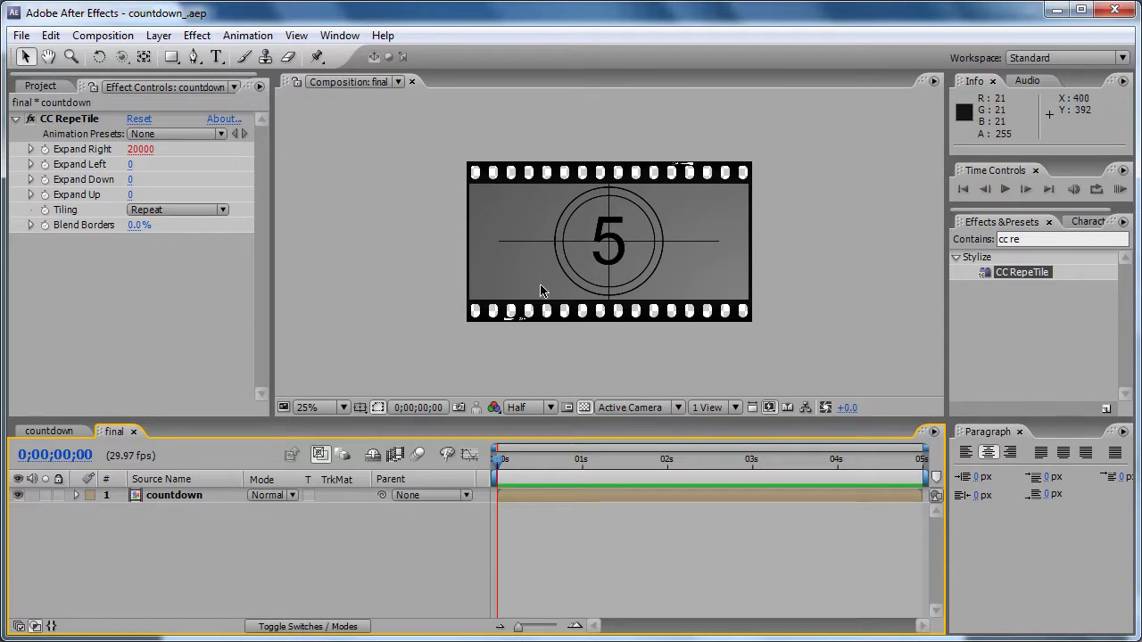
click(585, 407)
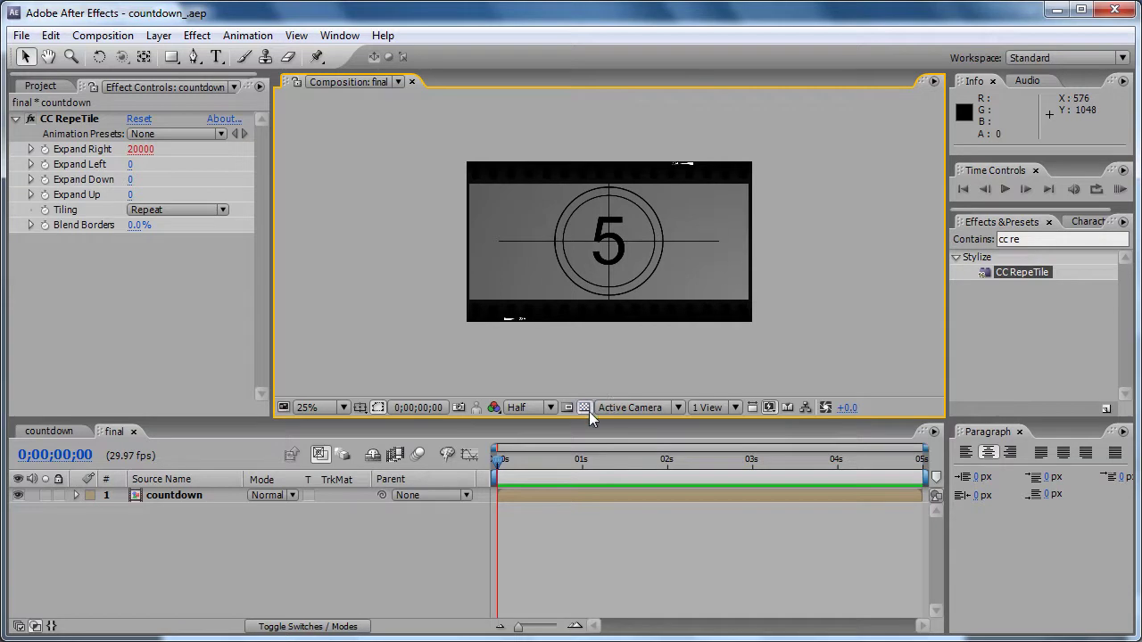
click(586, 407)
click(346, 555)
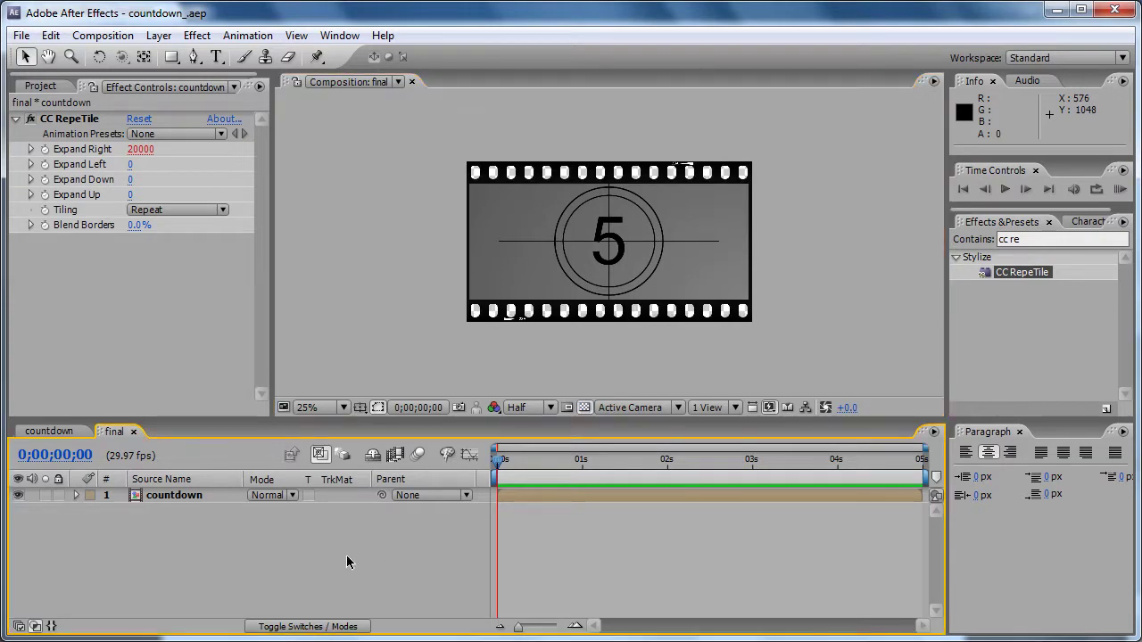
Step: Create a black comp-size solid named BG through Layer > New > Solid
key(ctrl+y)
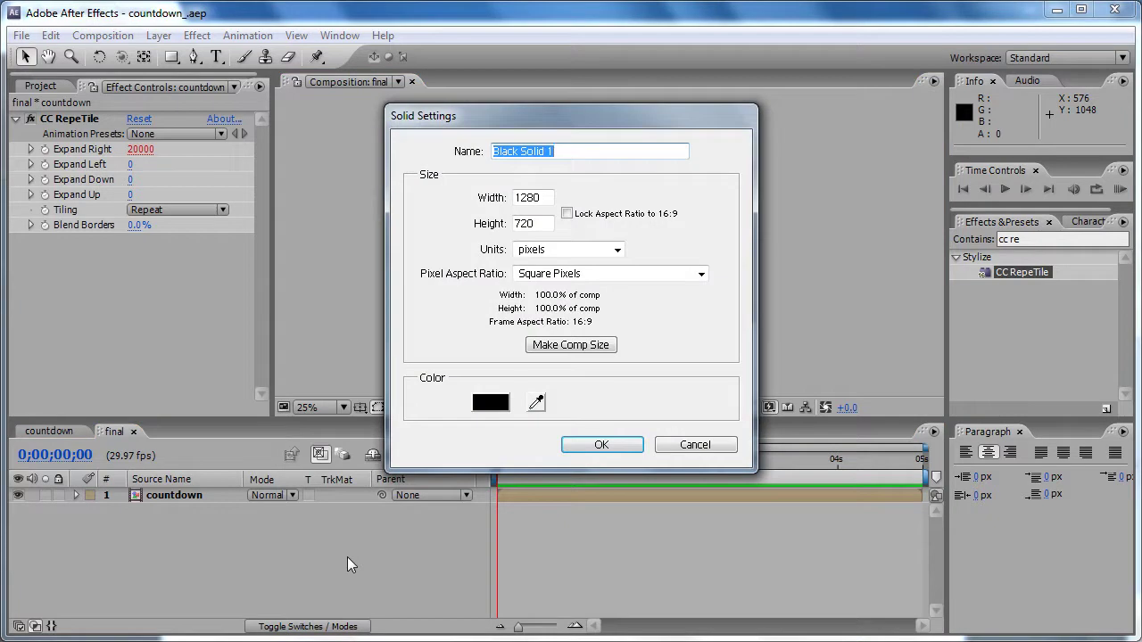
click(673, 445)
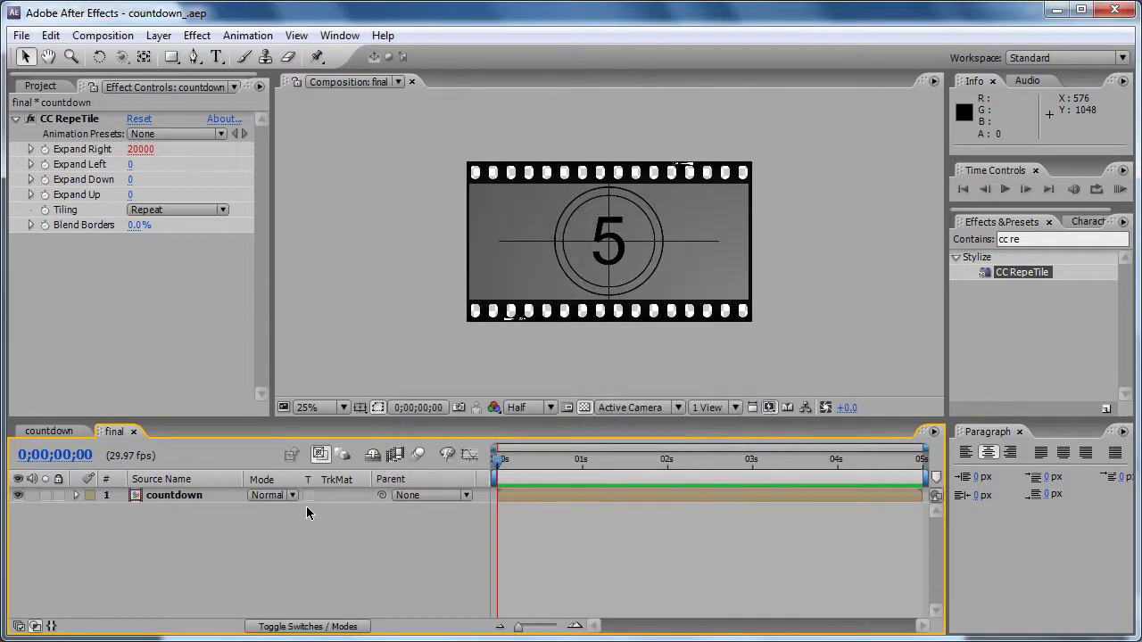
key(ctrl+y)
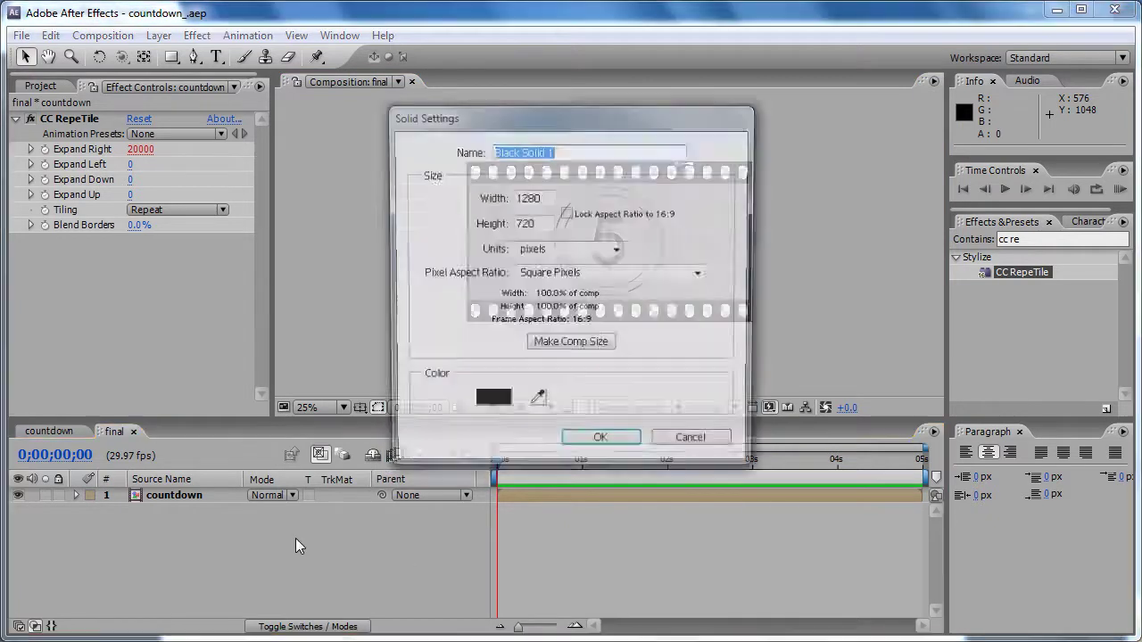
click(687, 448)
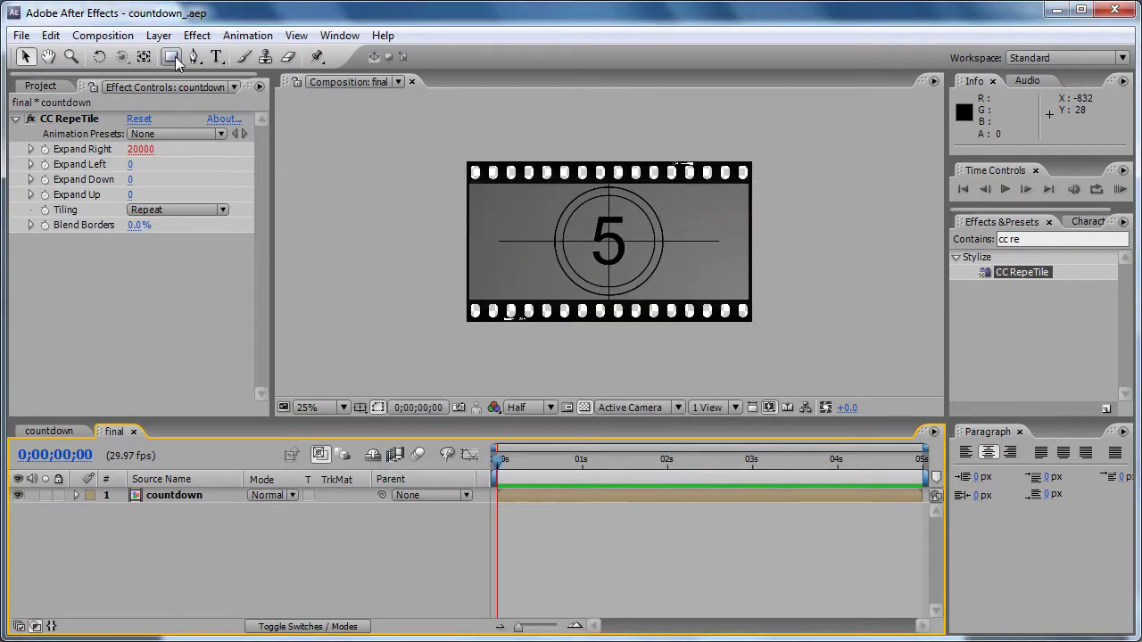
click(159, 35)
mouse_move(188, 55)
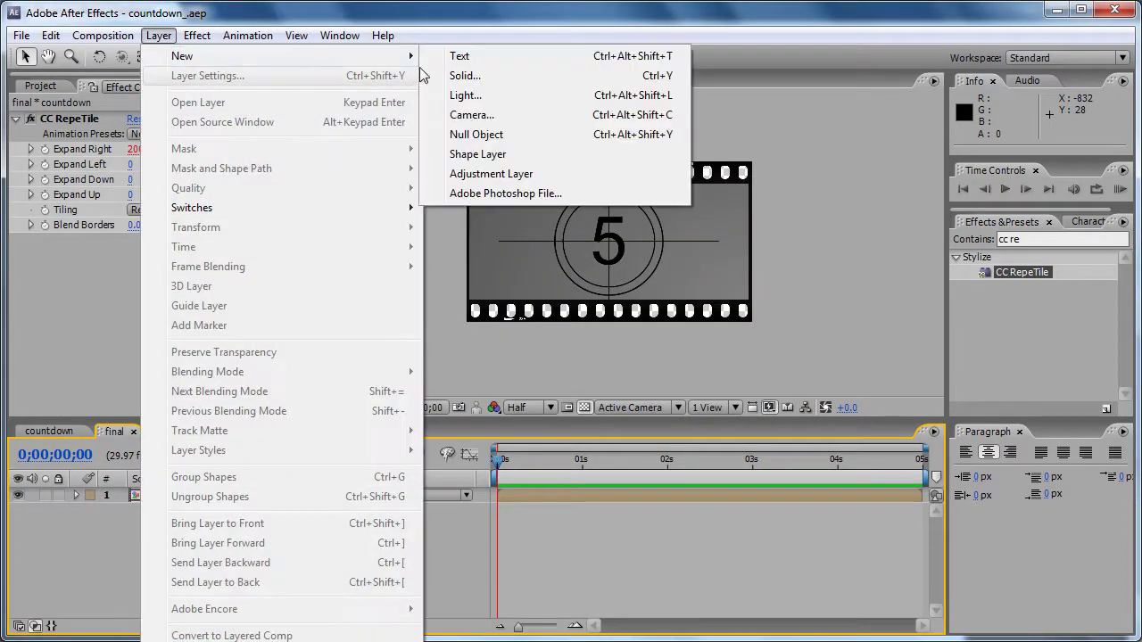
click(481, 75)
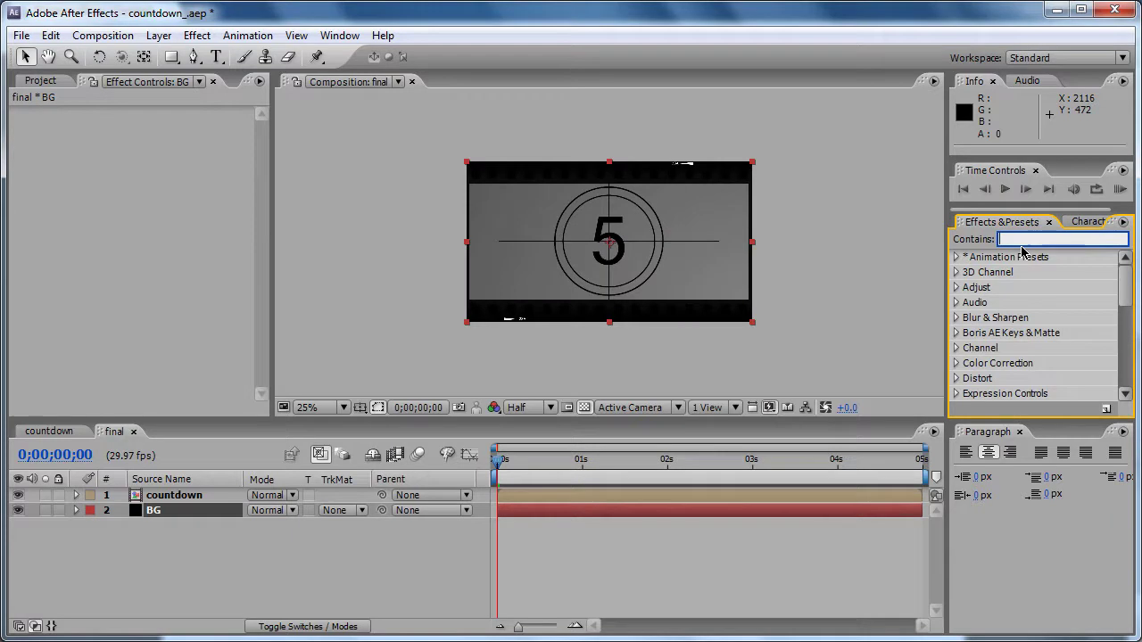
Step: Apply the Ramp effect to BG and set its start colour to white FFFFFF
text(ramp)
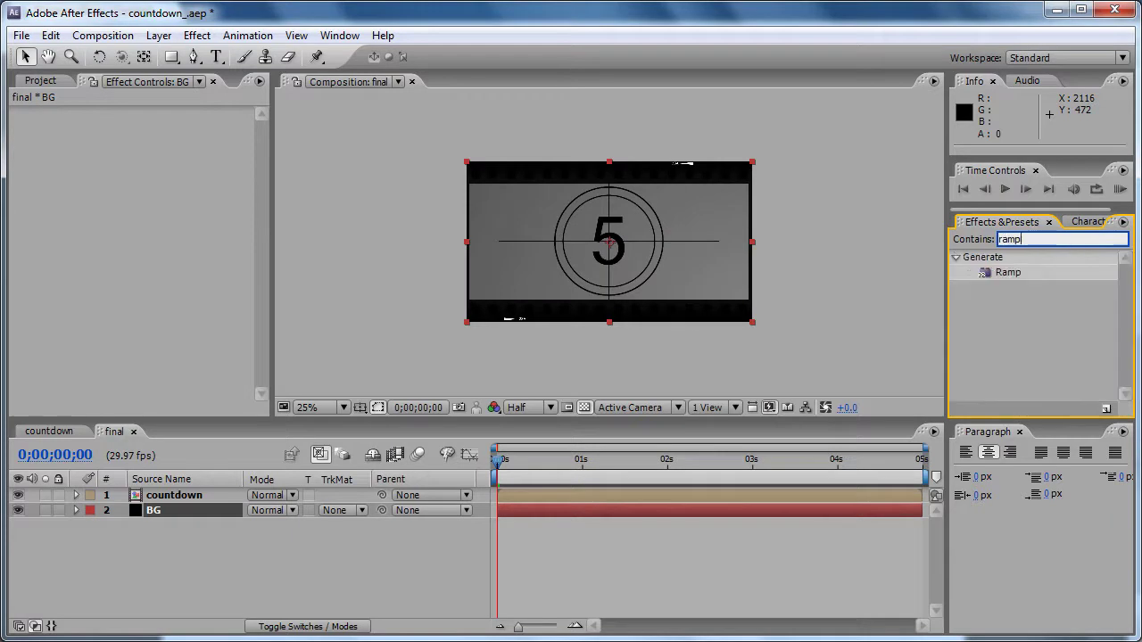
drag(1015, 282, 194, 523)
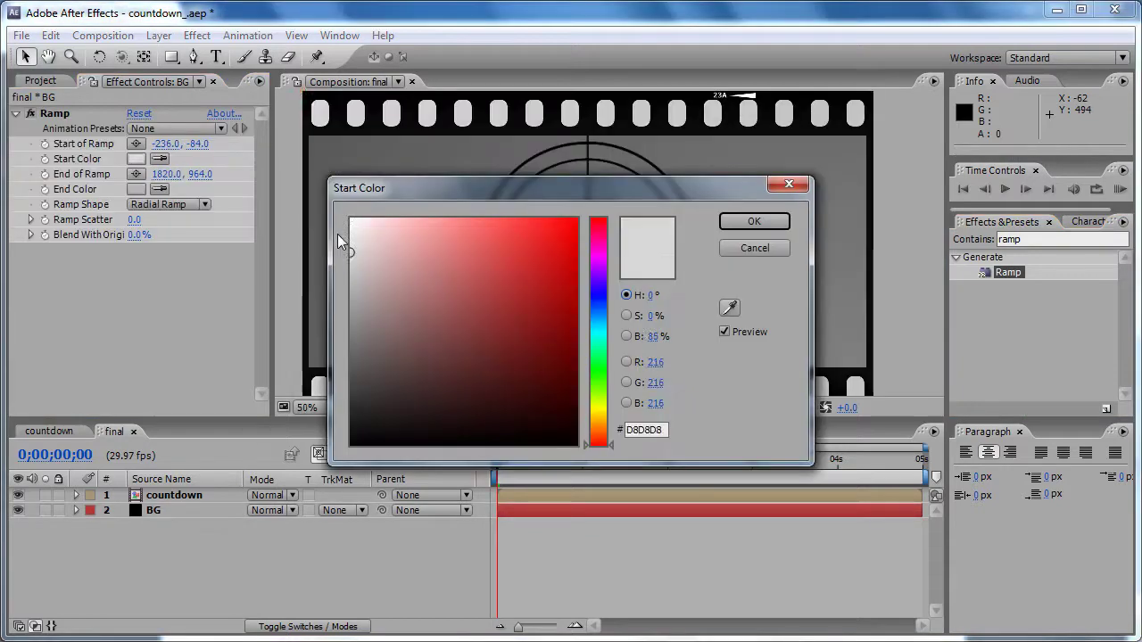
drag(349, 233, 322, 174)
click(753, 222)
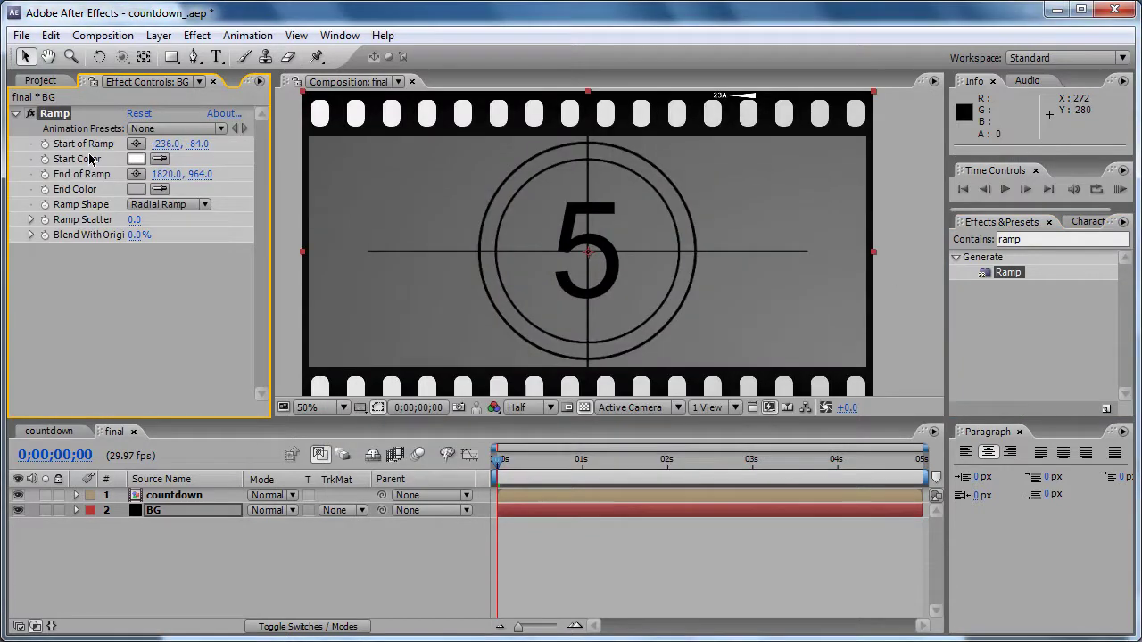
Step: Set the ramp end colour to white as well, then switch to the countdown composition
click(138, 189)
drag(344, 266, 333, 163)
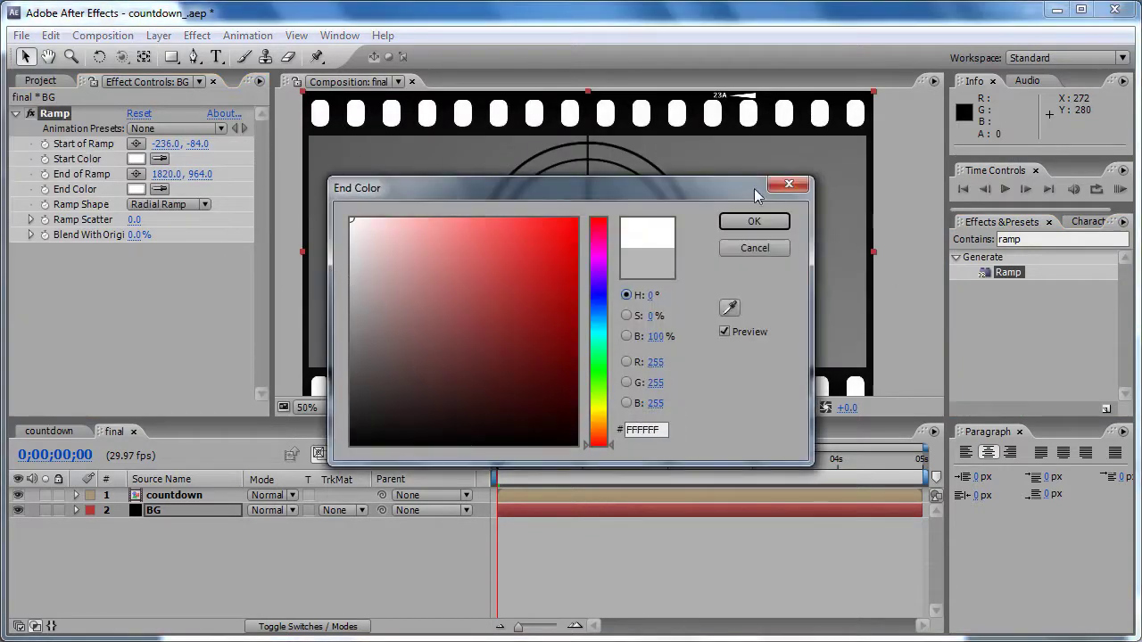
click(754, 221)
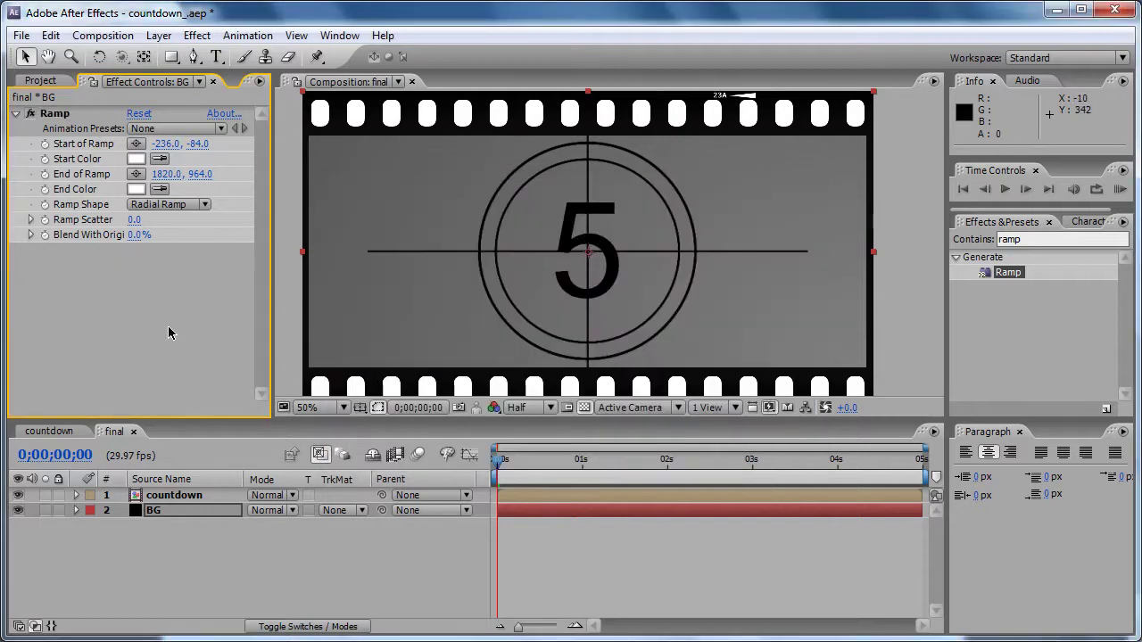
scroll(862, 232, down, 1)
scroll(840, 235, up, 1)
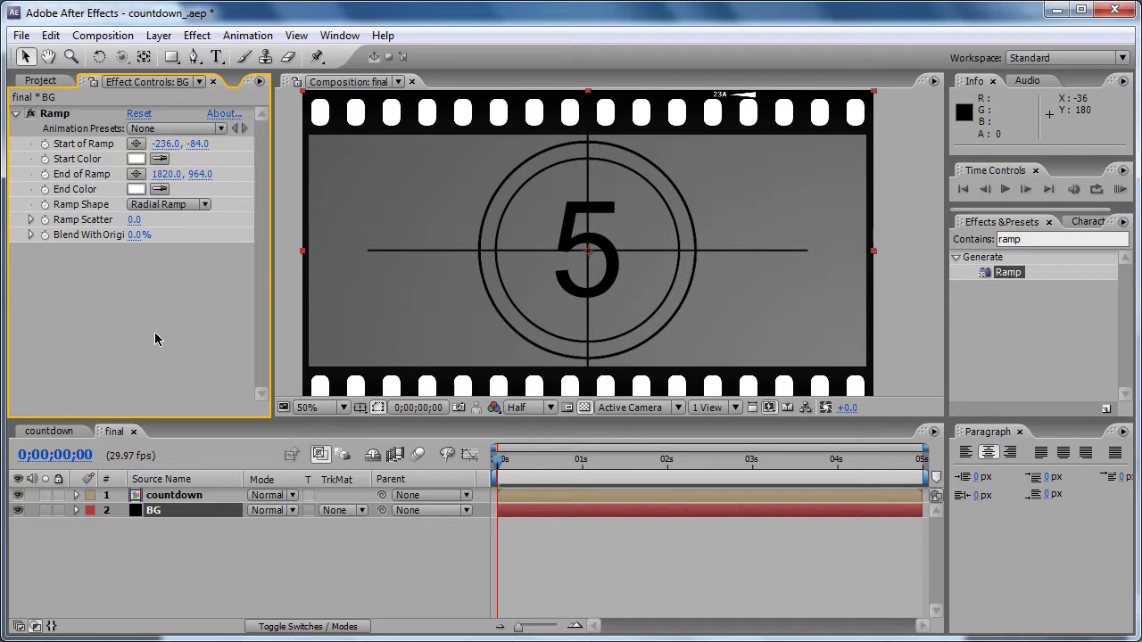
click(59, 432)
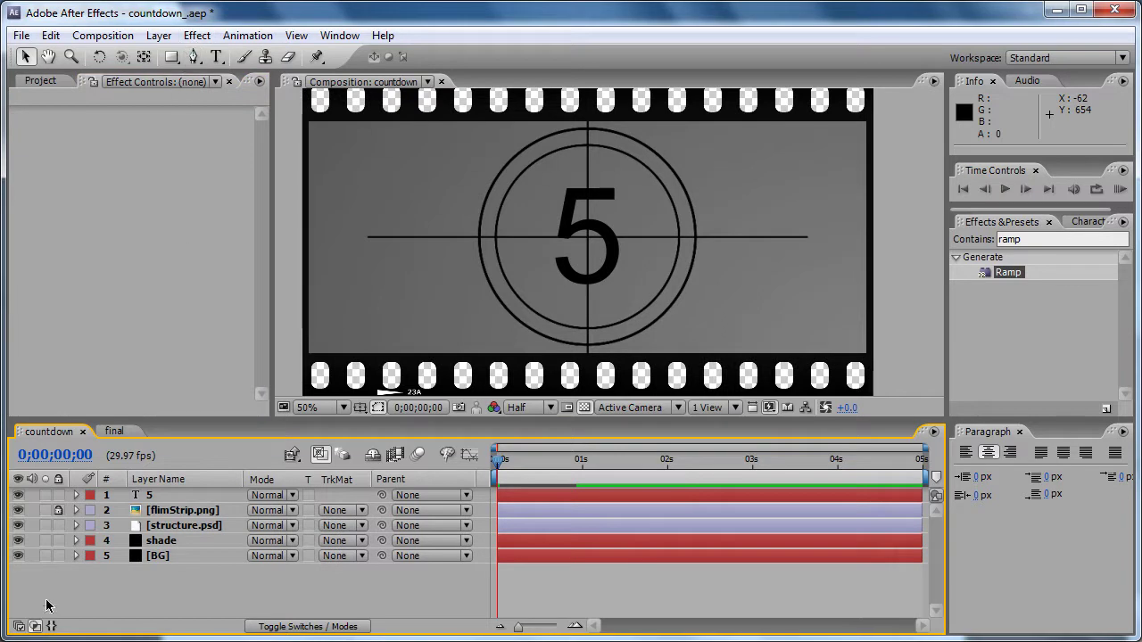
Step: Unlock flimStrip.png and add a new adjustment layer at the top of the countdown comp
click(58, 510)
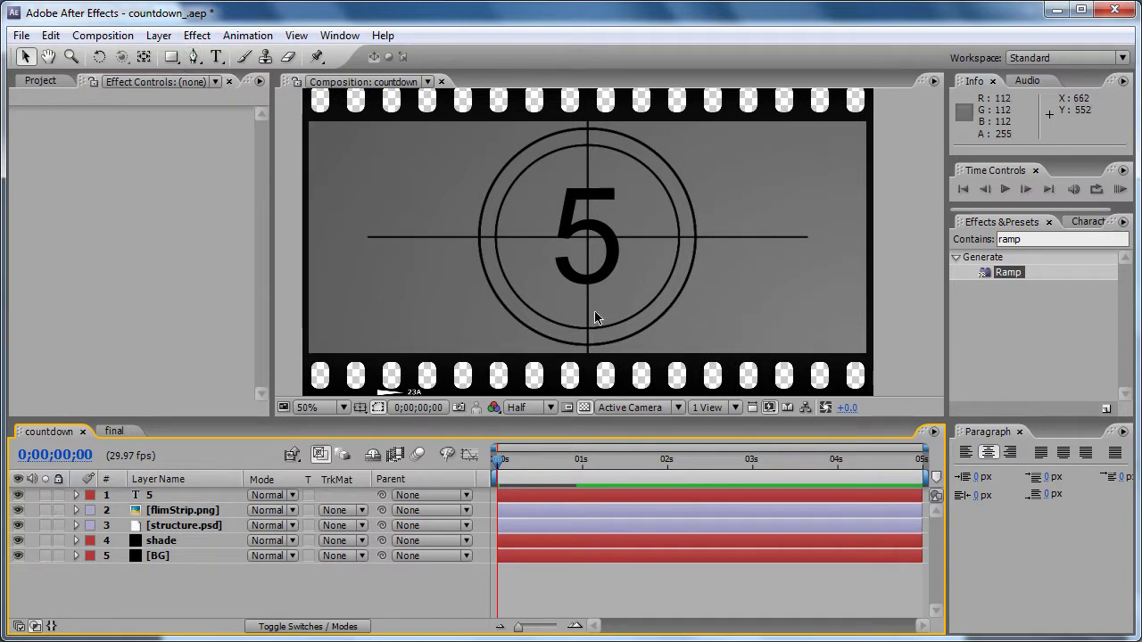
click(159, 36)
mouse_move(218, 60)
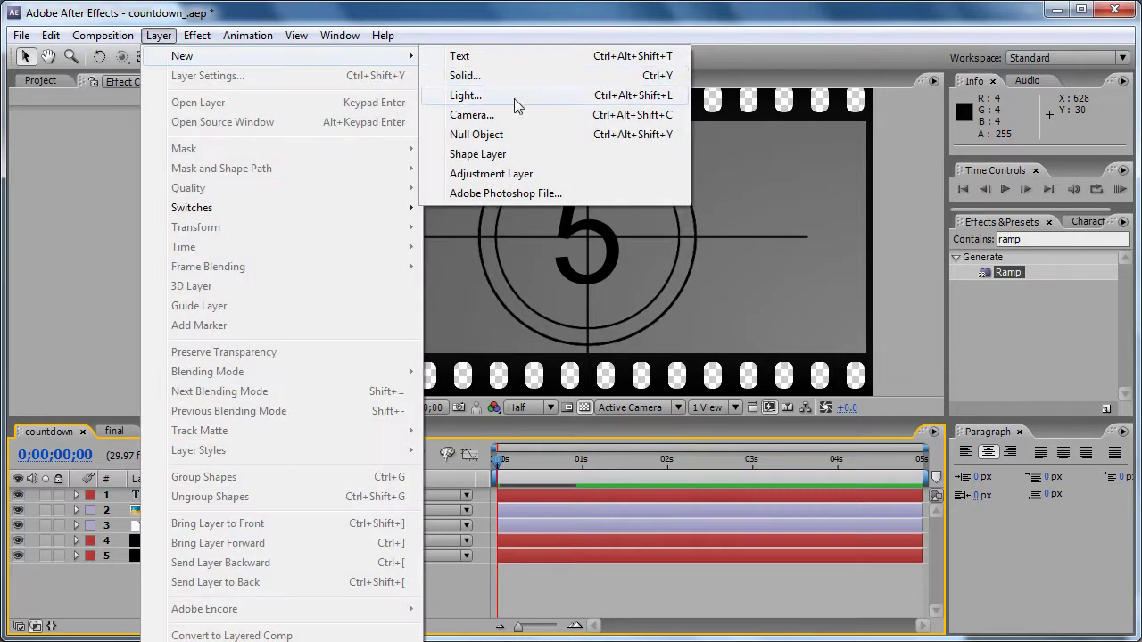
click(516, 173)
click(1049, 238)
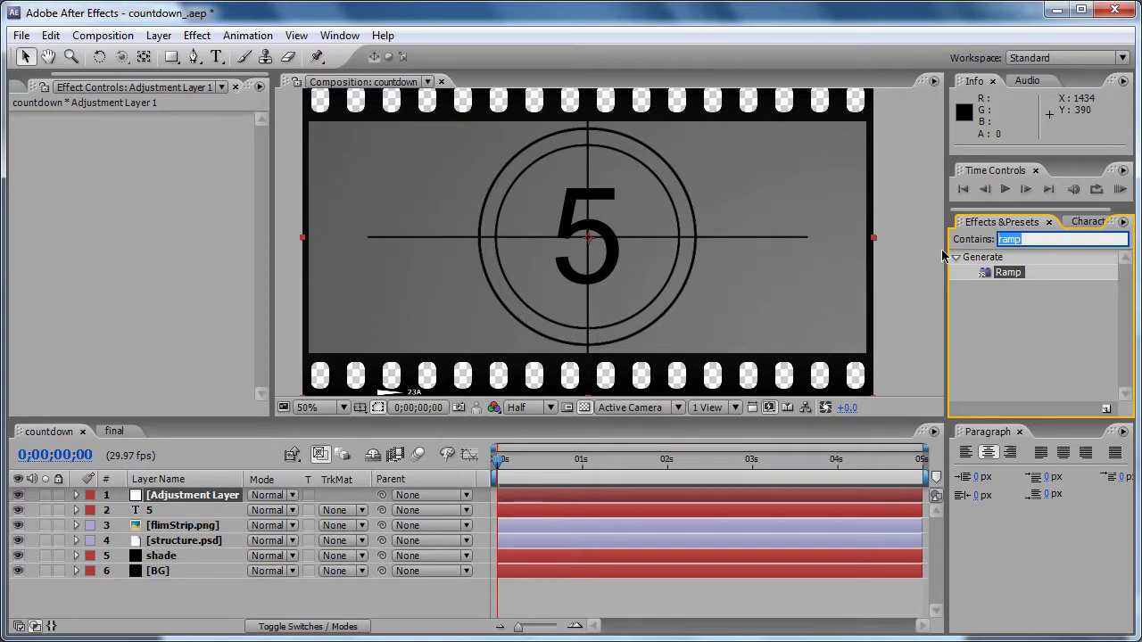
Step: Apply Add Grain to Adjustment Layer 1 and set its Viewing Mode to Final Output
text(grain)
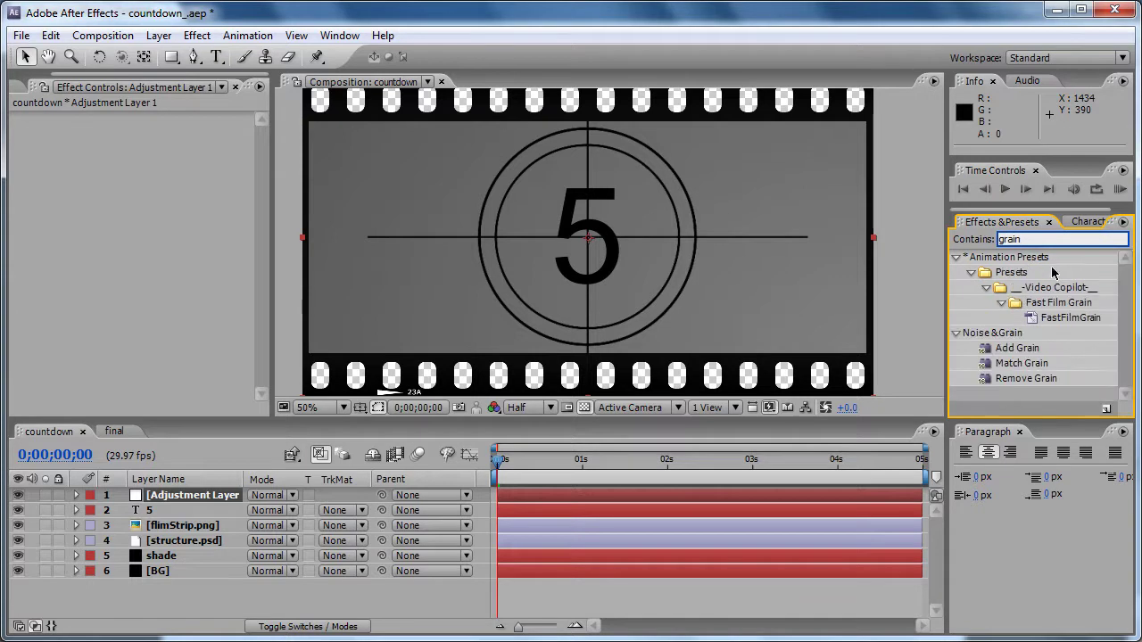
drag(1011, 351, 198, 502)
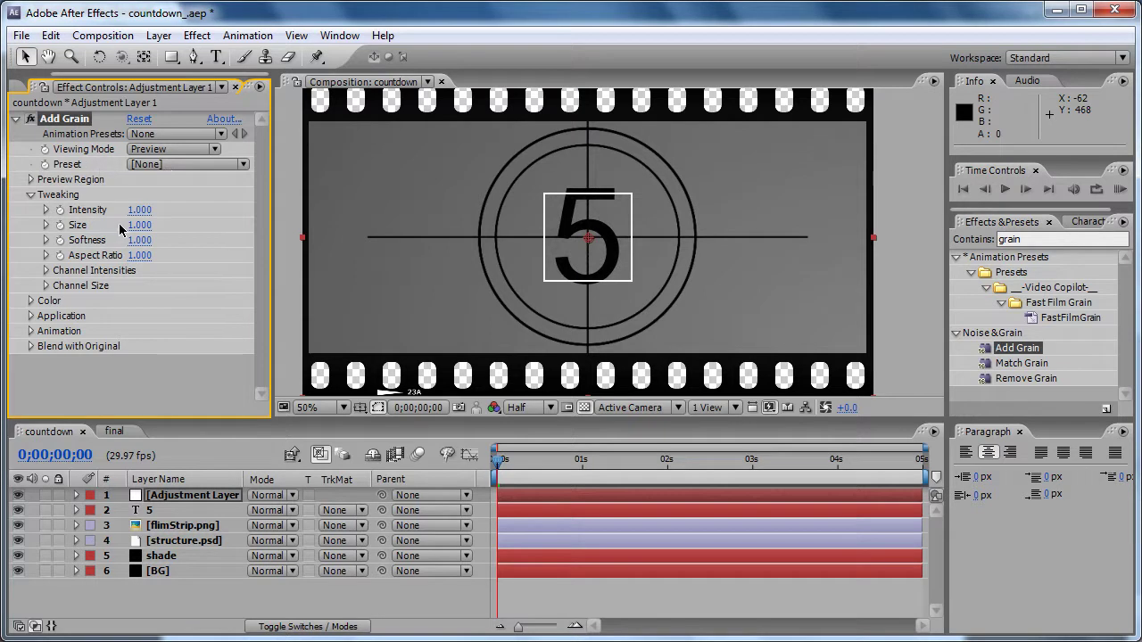
click(165, 149)
click(218, 194)
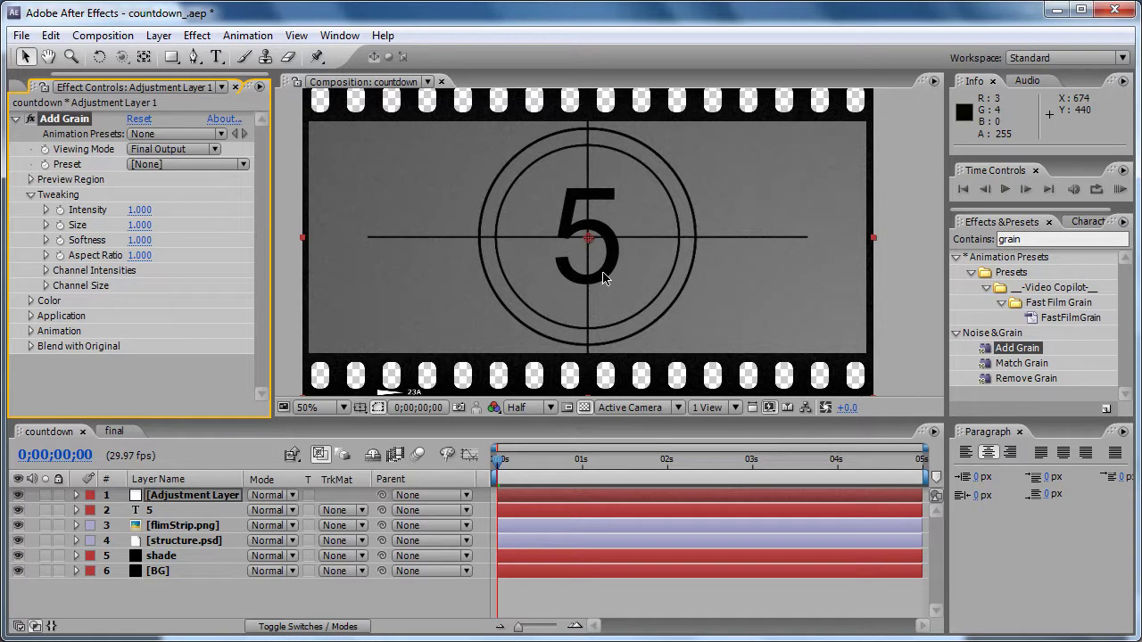
Step: Set the Add Grain tint colour to pale yellow #FCF6CC
click(30, 301)
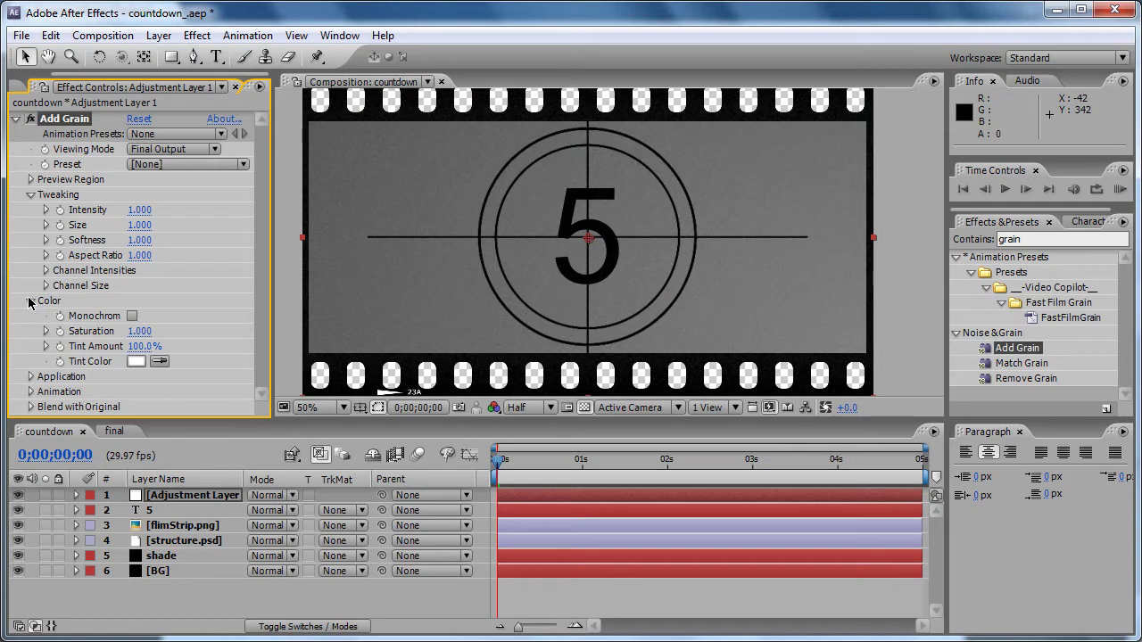
click(135, 361)
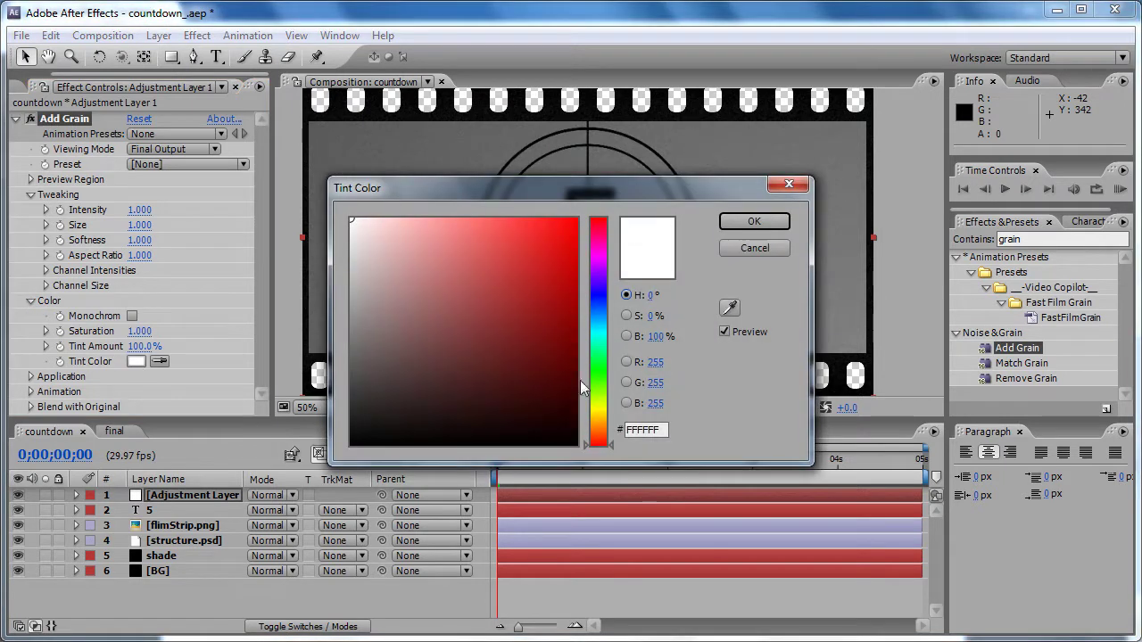
drag(597, 437, 599, 432)
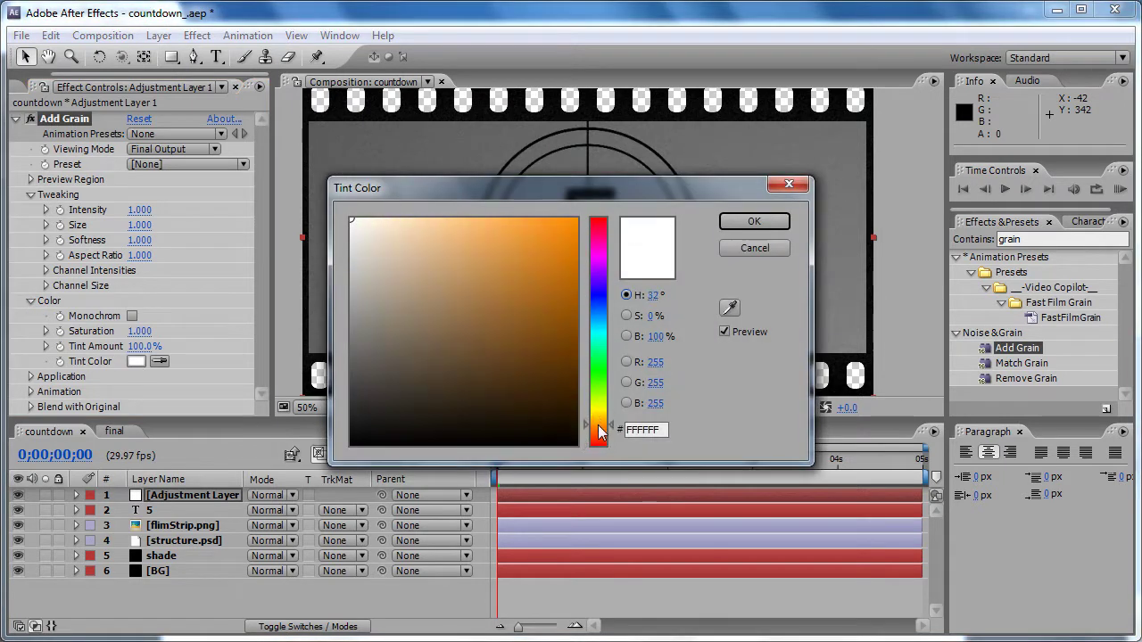
click(382, 250)
click(372, 238)
click(347, 324)
click(489, 360)
drag(593, 453, 601, 419)
drag(425, 224, 392, 221)
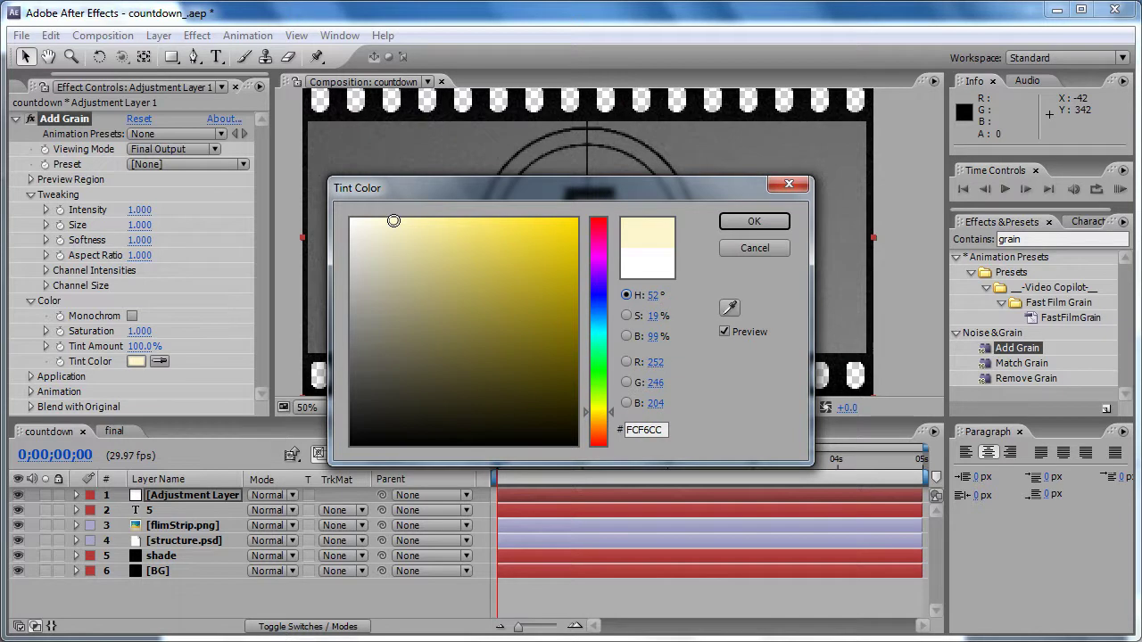
click(754, 223)
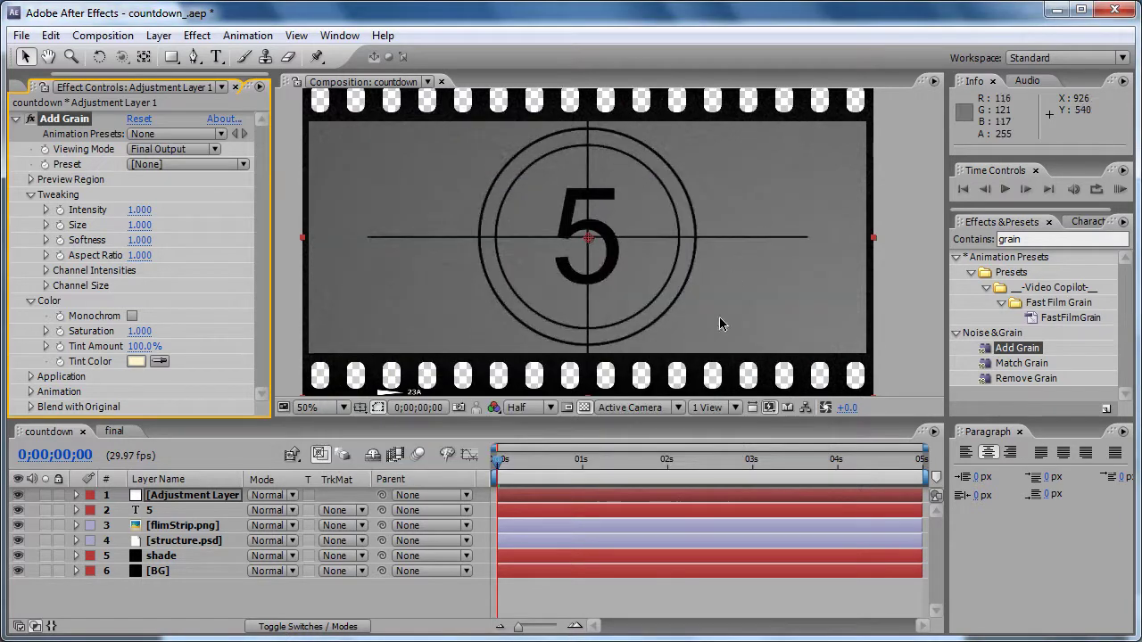
Step: Deselect the adjustment layer to judge the grain and collapse the Color group
click(905, 324)
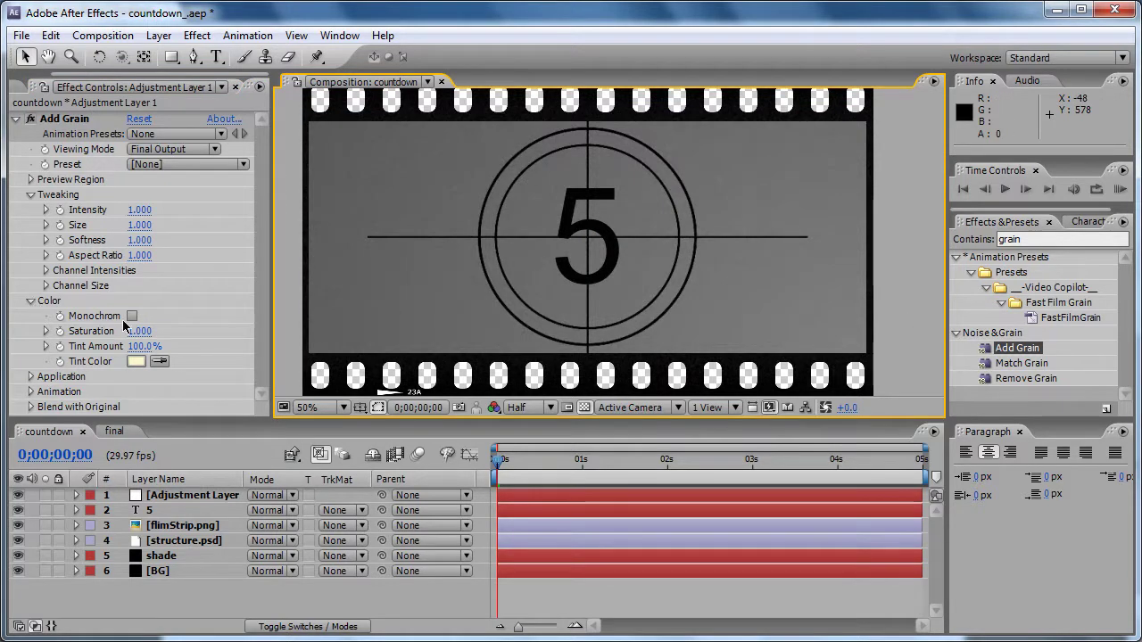
click(28, 309)
click(32, 302)
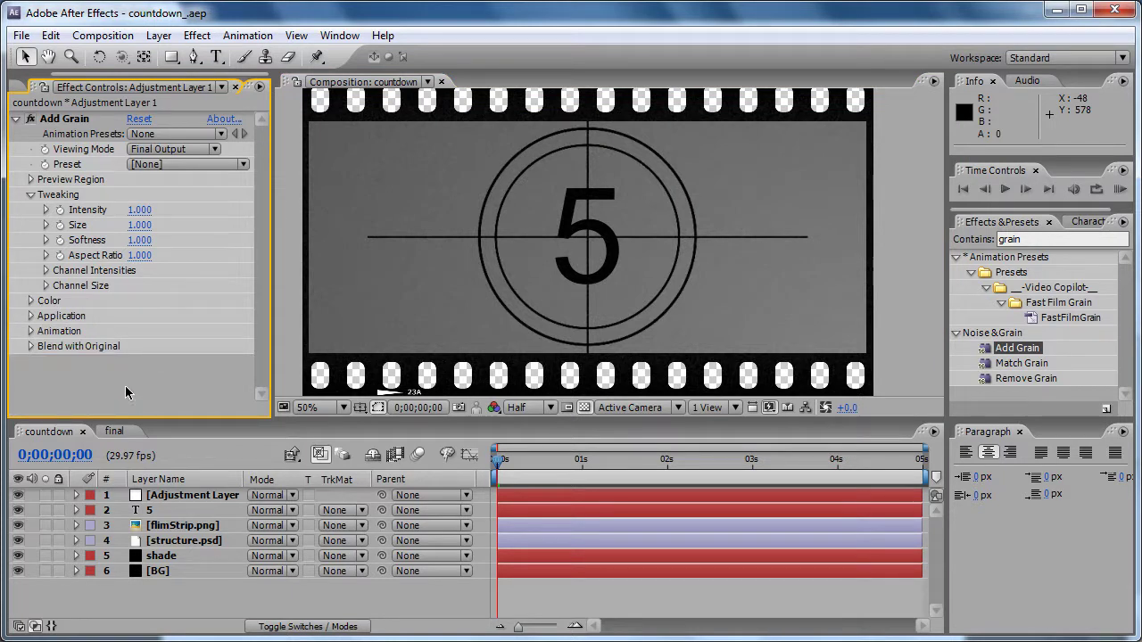
Step: Switch to the final composition and inspect the countdown in a maximized viewer, then restore the workspace
click(114, 432)
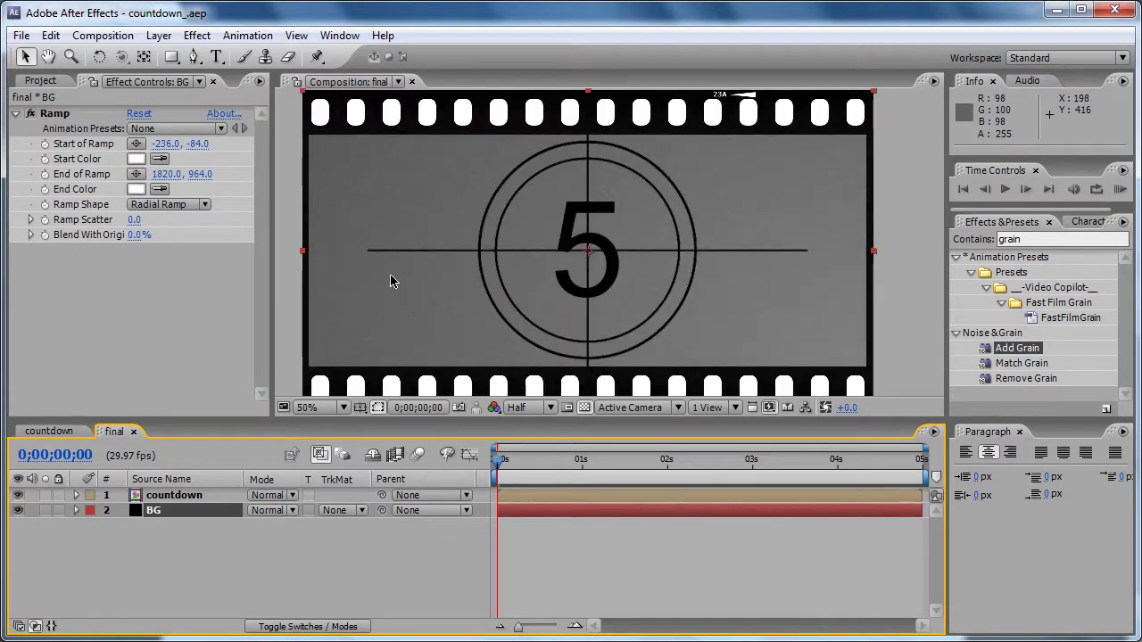
key(grave)
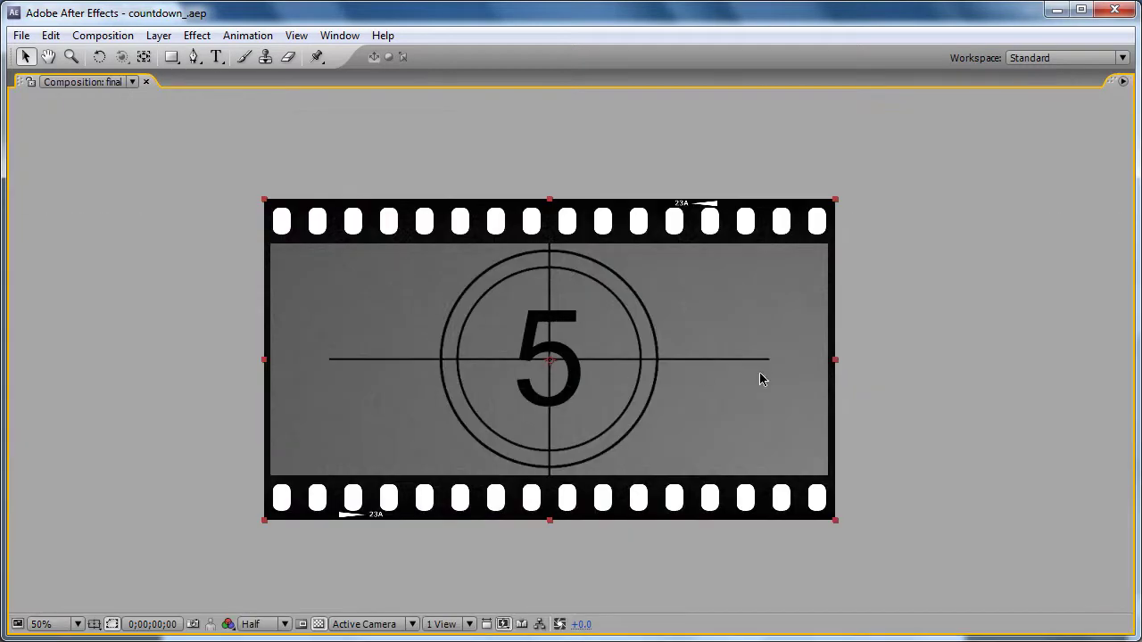
click(899, 384)
key(grave)
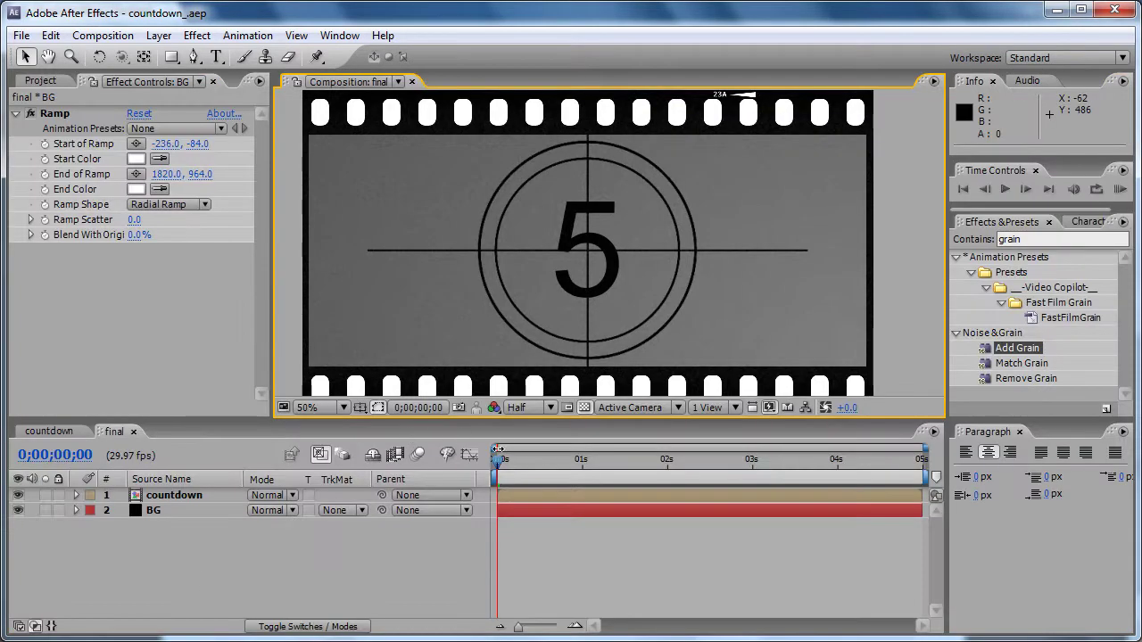
Step: Scrub ahead to the frame showing 5 over the white BG ramp, then return to the Project panel
drag(498, 458, 518, 464)
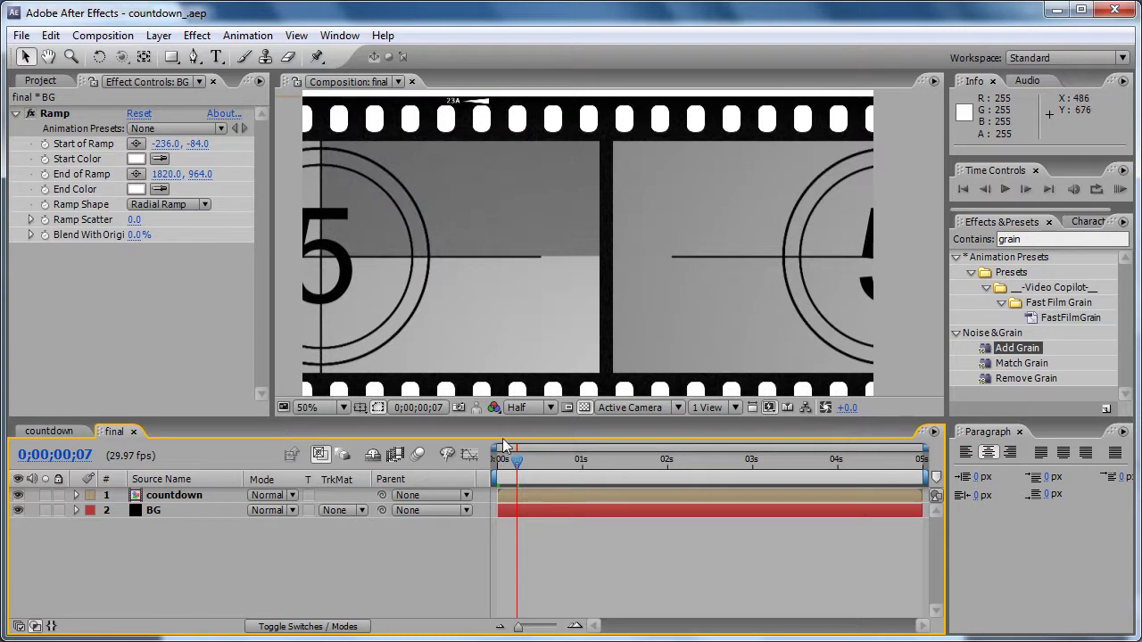
drag(518, 459, 556, 464)
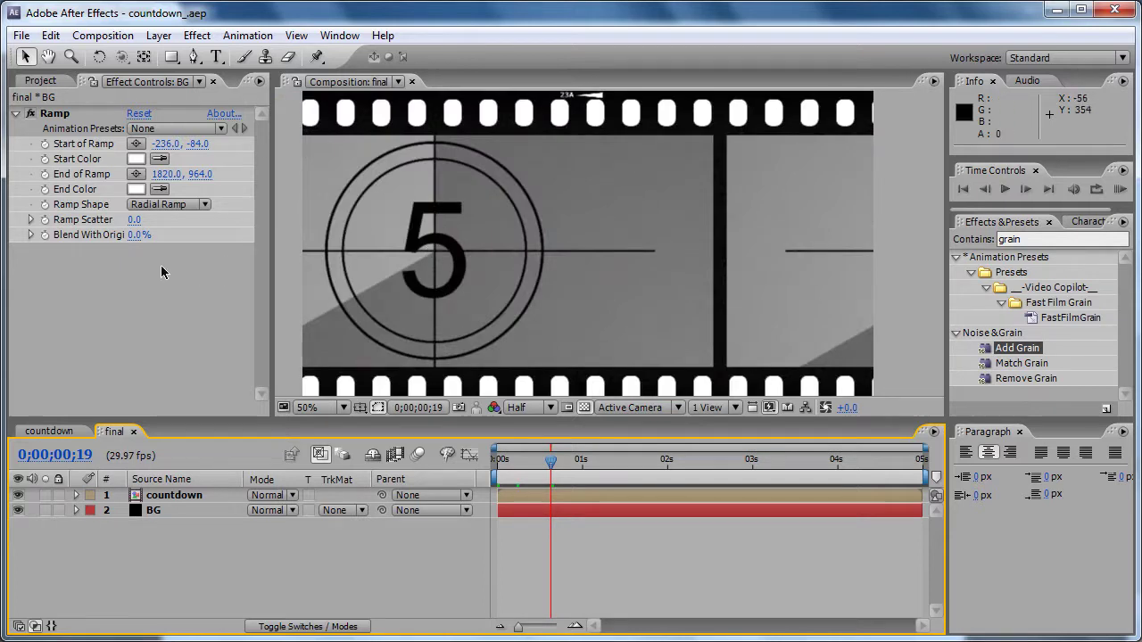
click(147, 301)
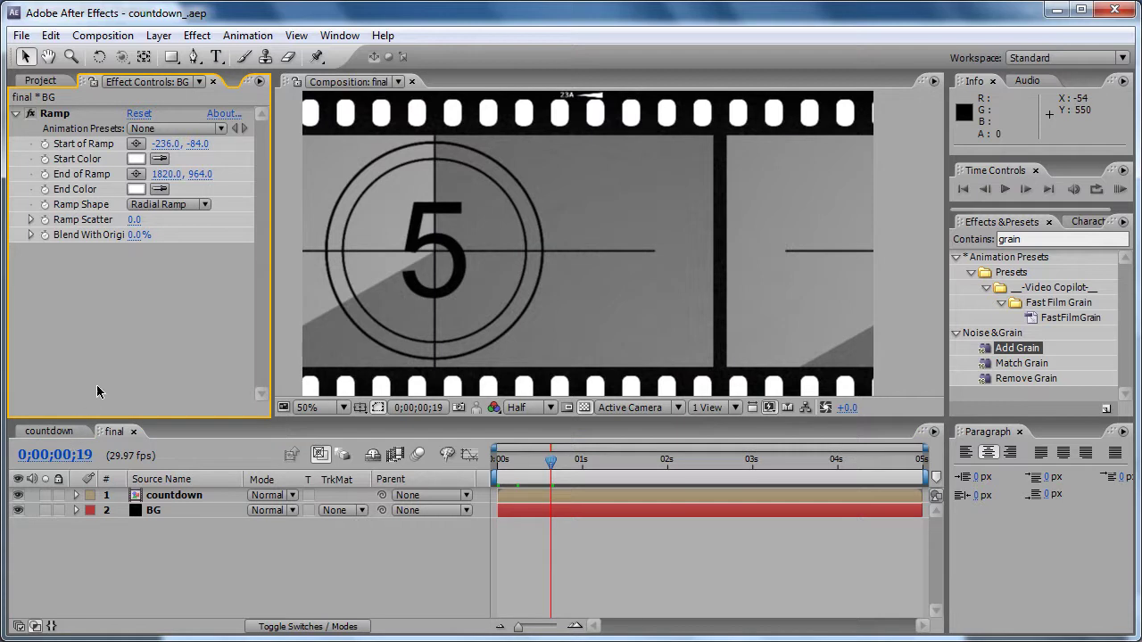
click(49, 80)
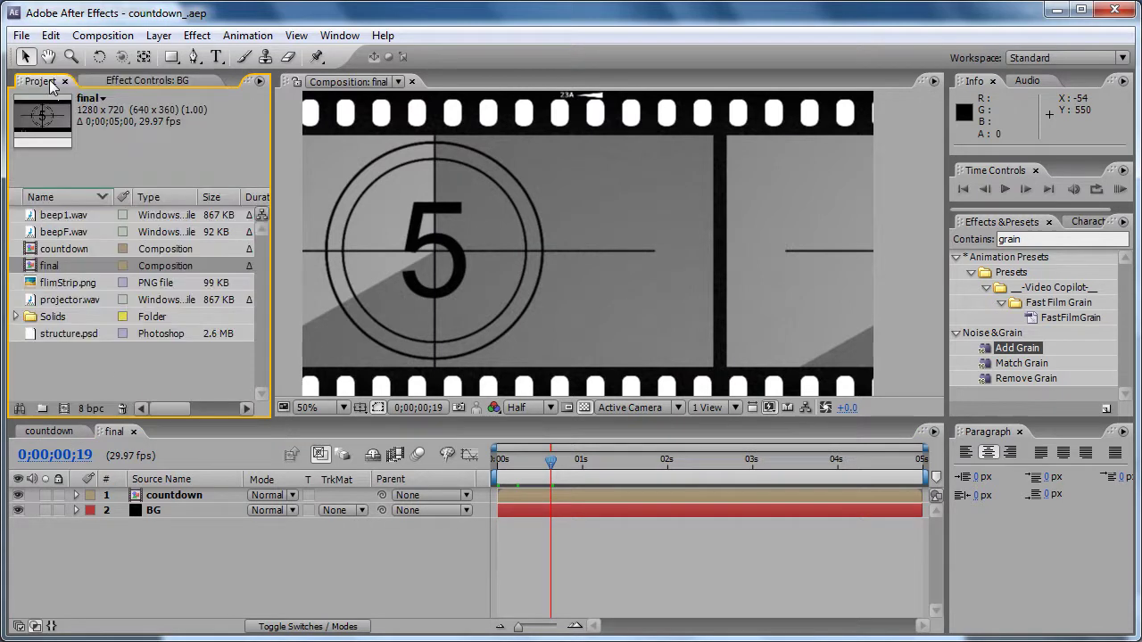
Step: Drop beep1.wav into the final comp, trim its out point shorter, and place beepF.wav where it ends
click(124, 365)
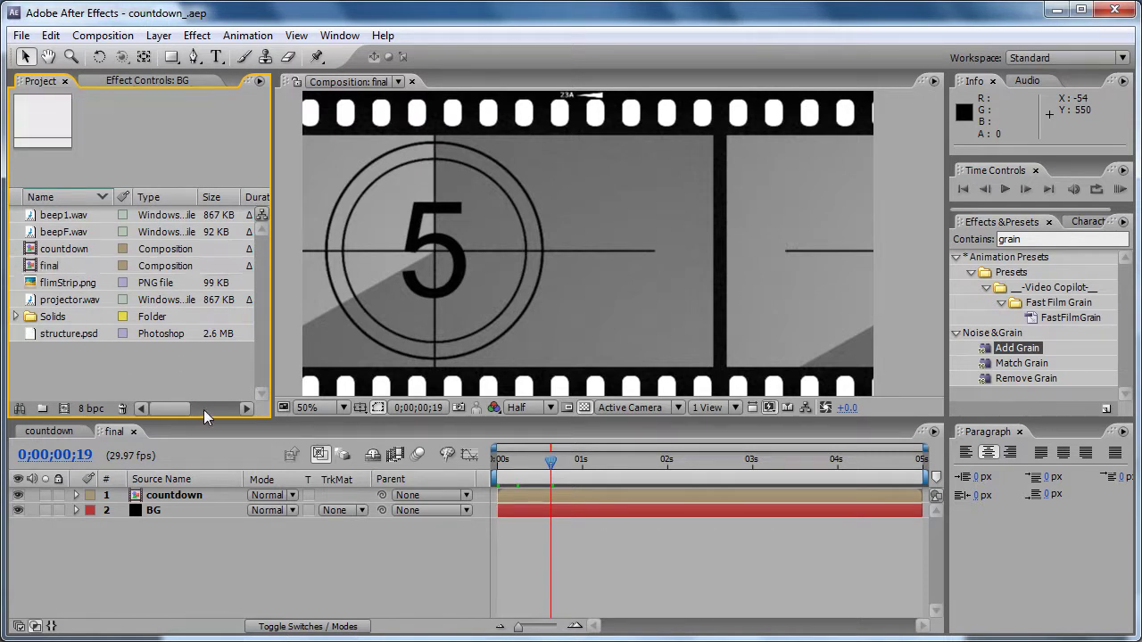
click(59, 217)
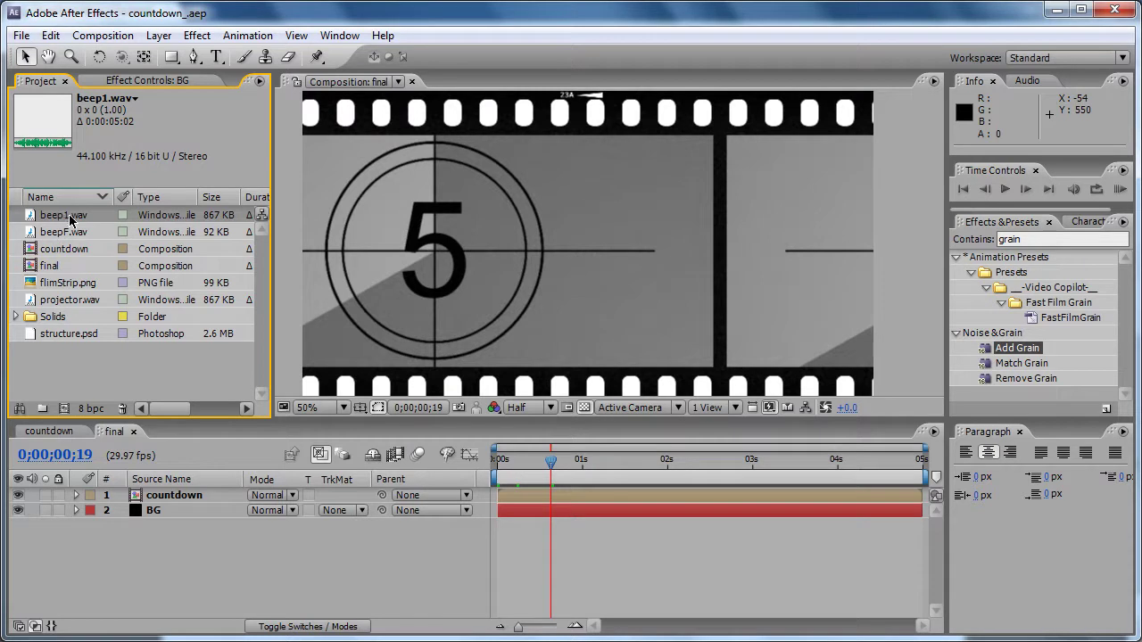
drag(69, 219, 152, 532)
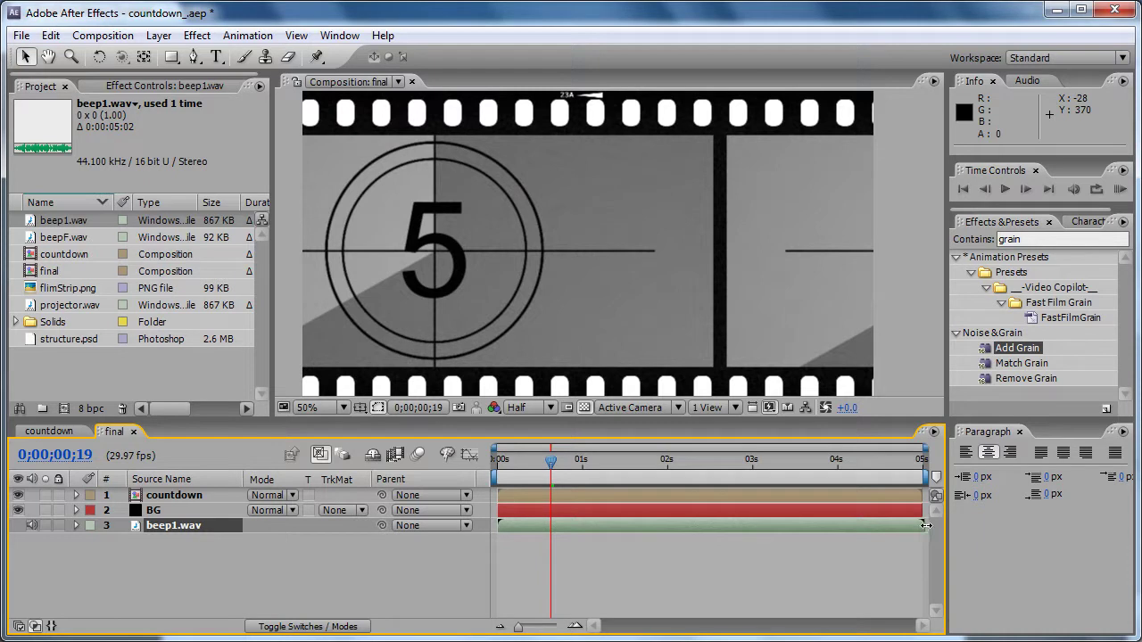
drag(925, 526, 879, 525)
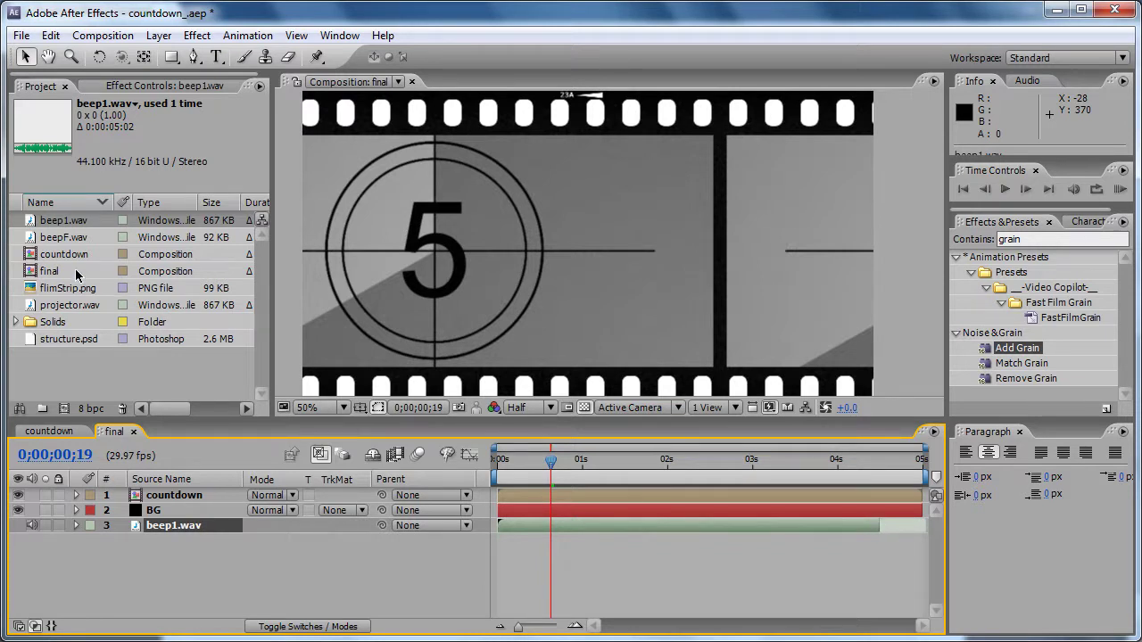
mouse_move(49, 239)
mouse_down()
mouse_move(62, 294)
mouse_move(609, 542)
mouse_move(613, 557)
mouse_move(796, 567)
mouse_move(828, 544)
mouse_move(892, 546)
mouse_move(897, 559)
mouse_up()
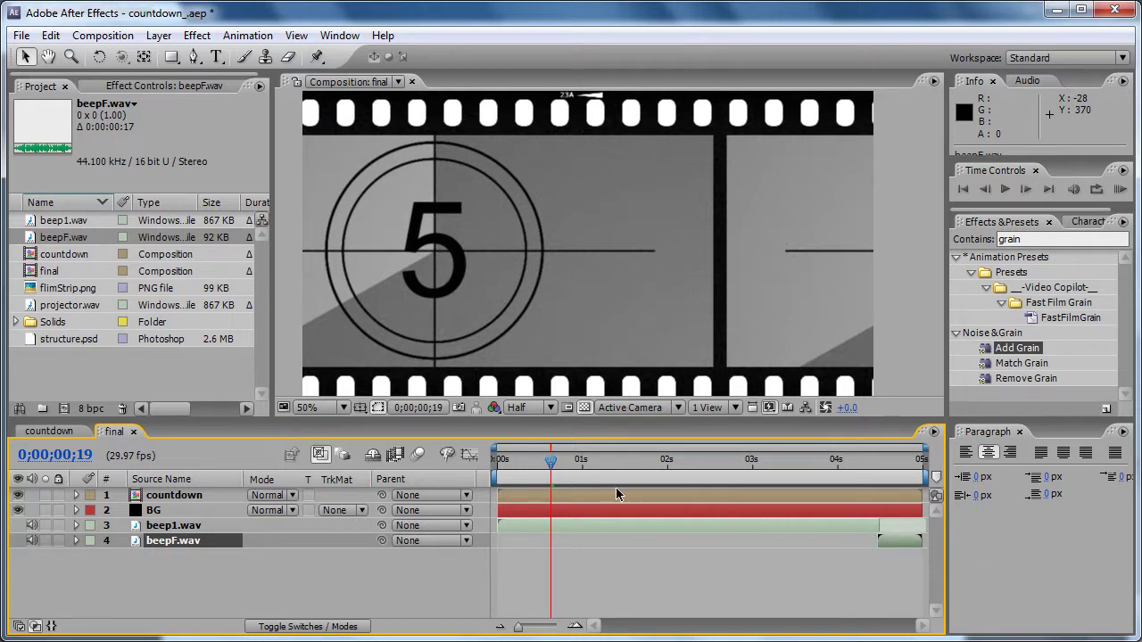
Step: Set the viewer to Quarter resolution and 25% zoom
click(541, 407)
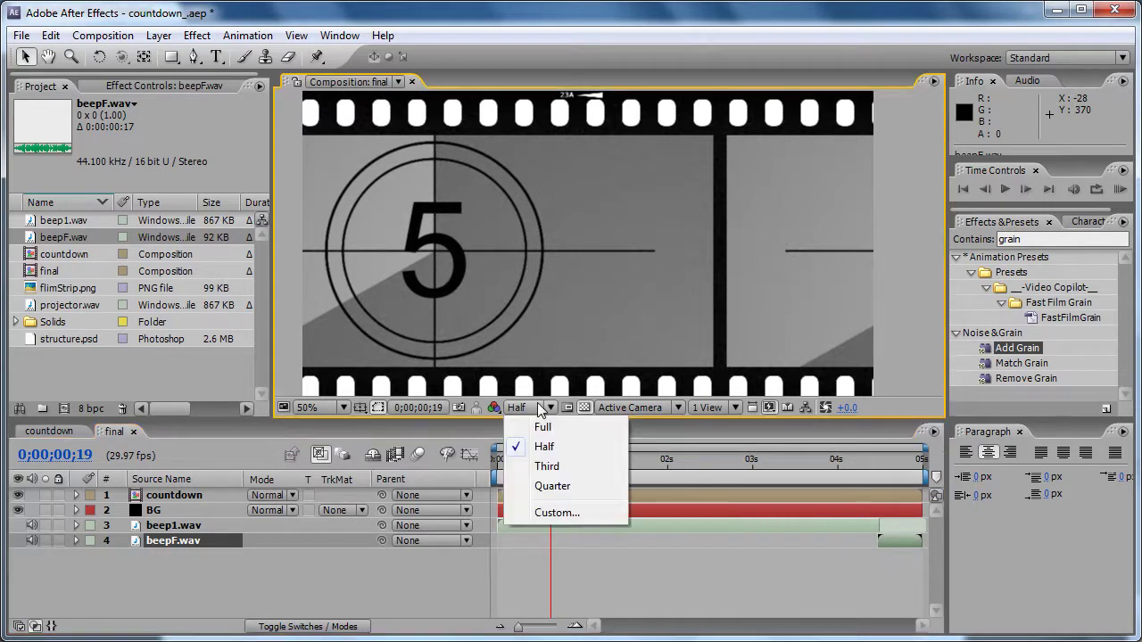
click(553, 487)
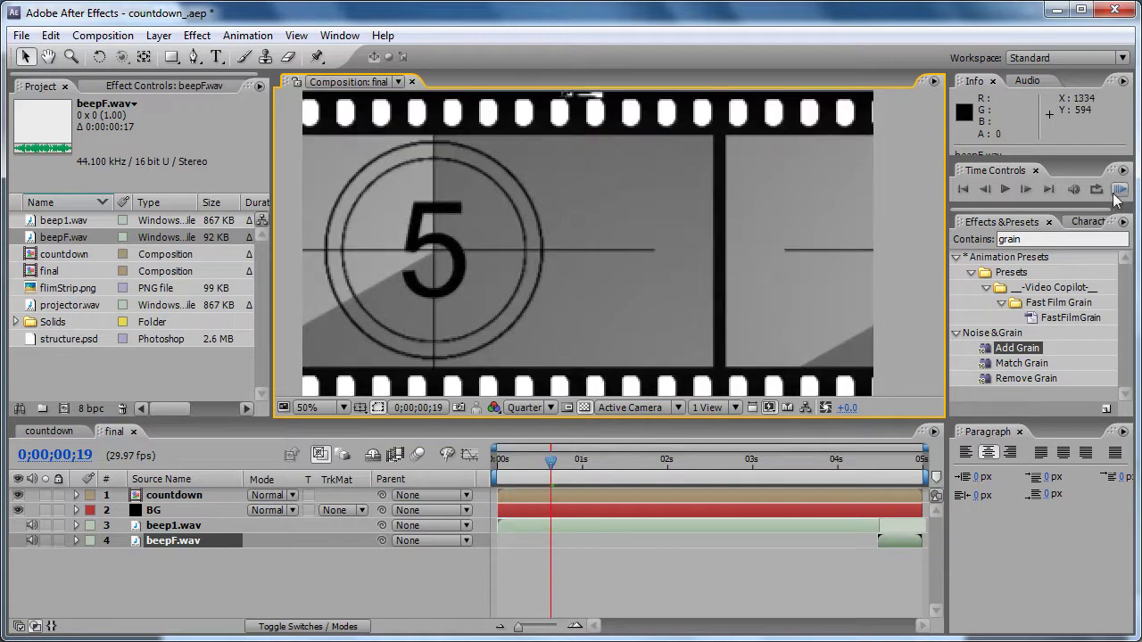
scroll(598, 272, down, 4)
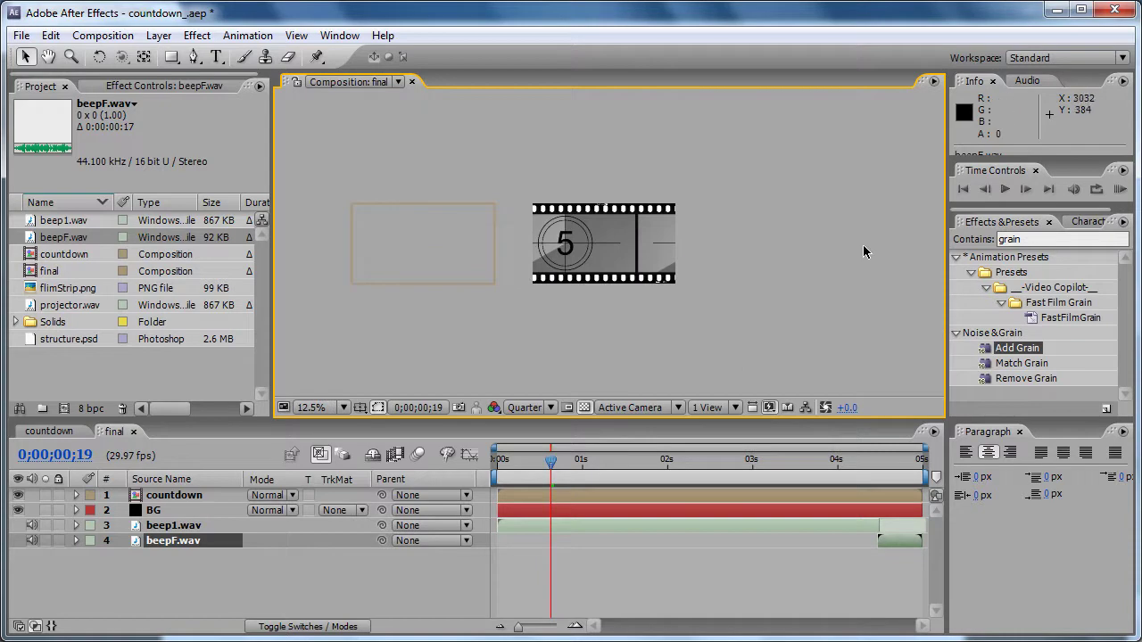
key(period)
Step: RAM-preview the final comp, then add projector.wav as a full-length layer below beepF.wav
key(KP_0)
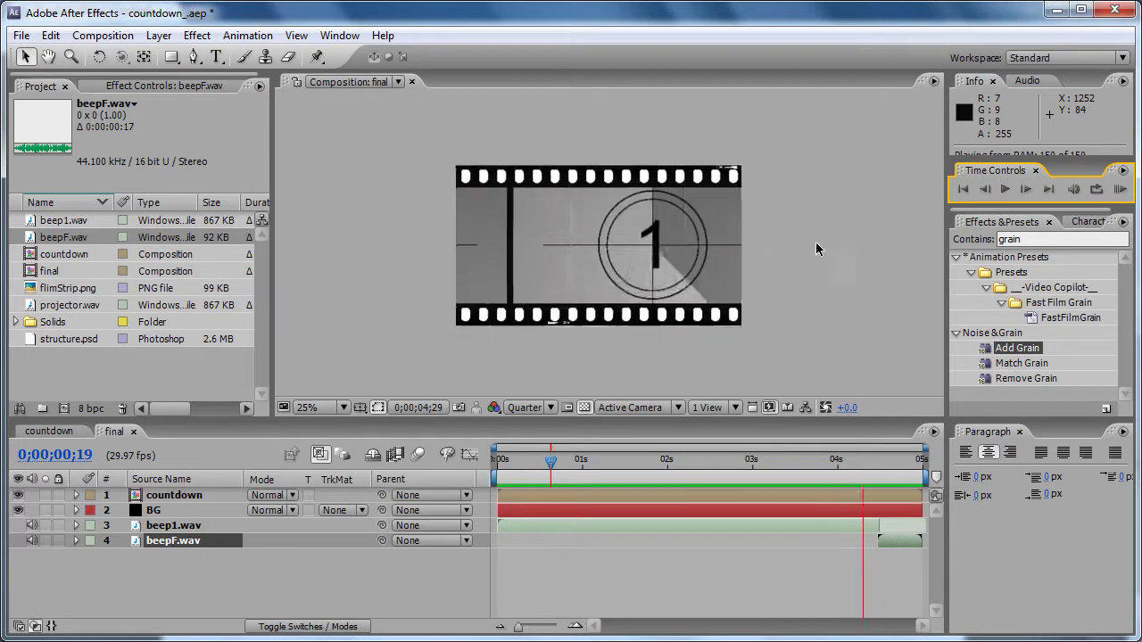
click(1122, 191)
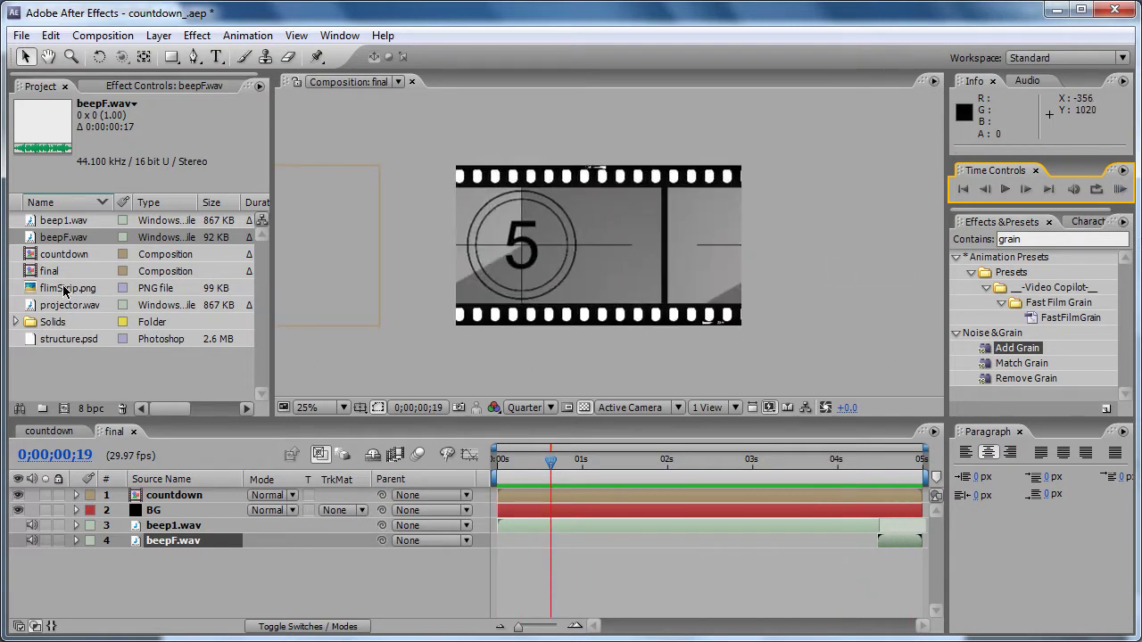
drag(72, 305, 183, 557)
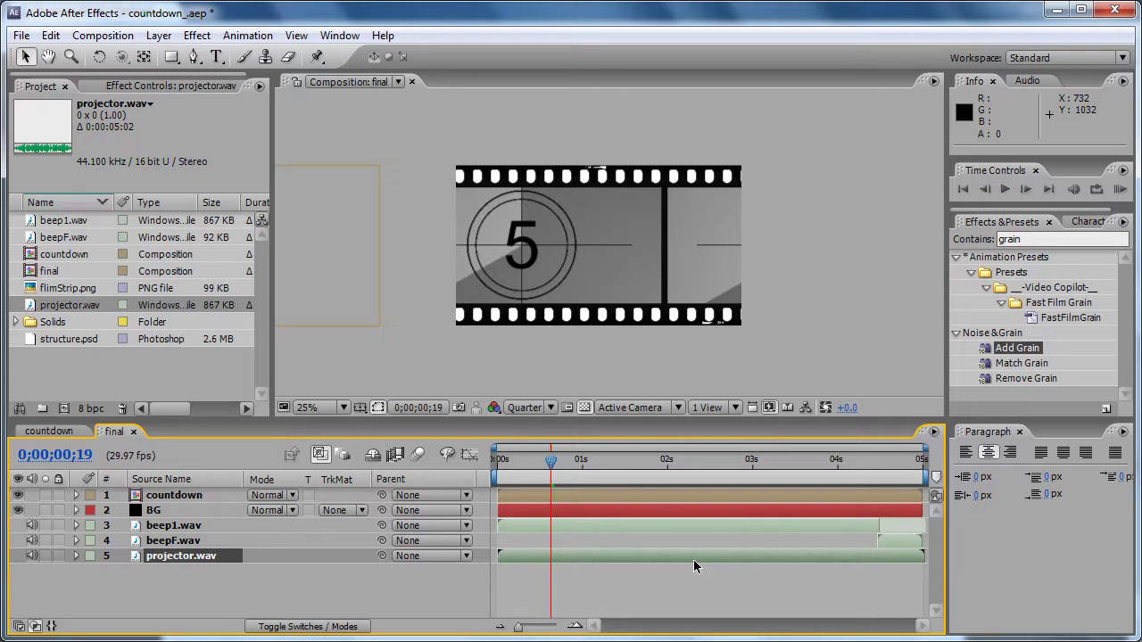
click(1120, 190)
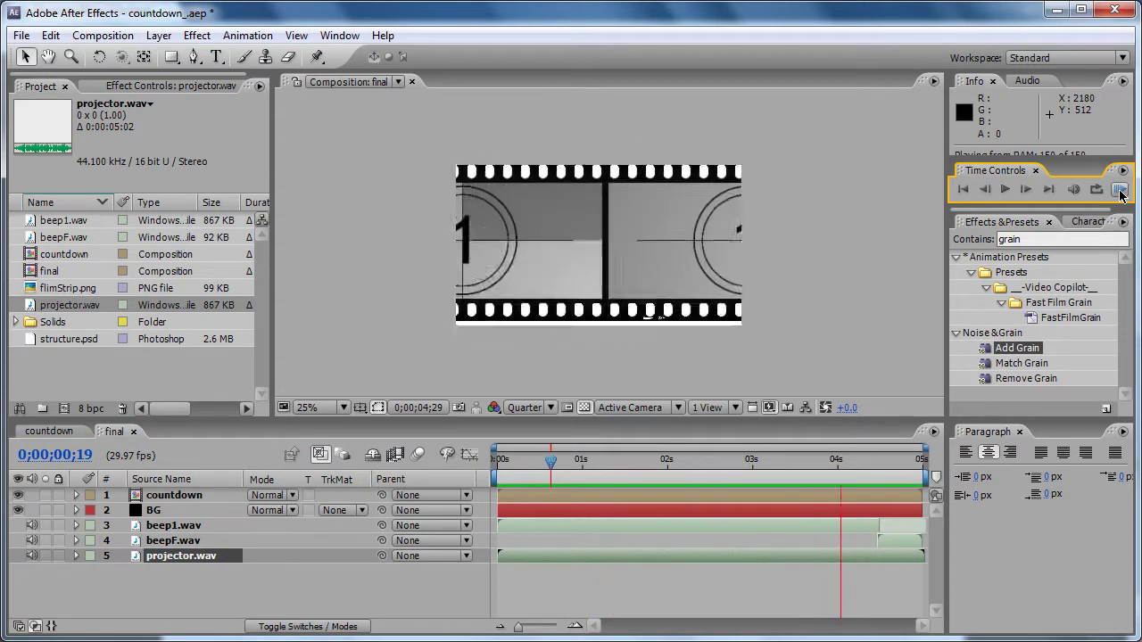
click(1120, 190)
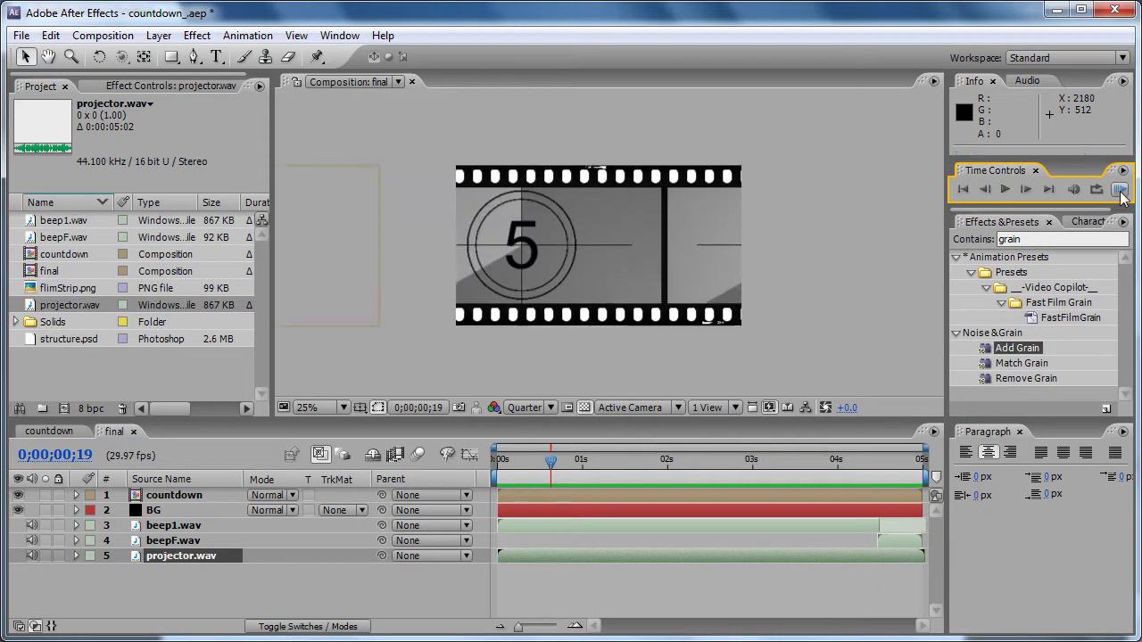
click(1120, 189)
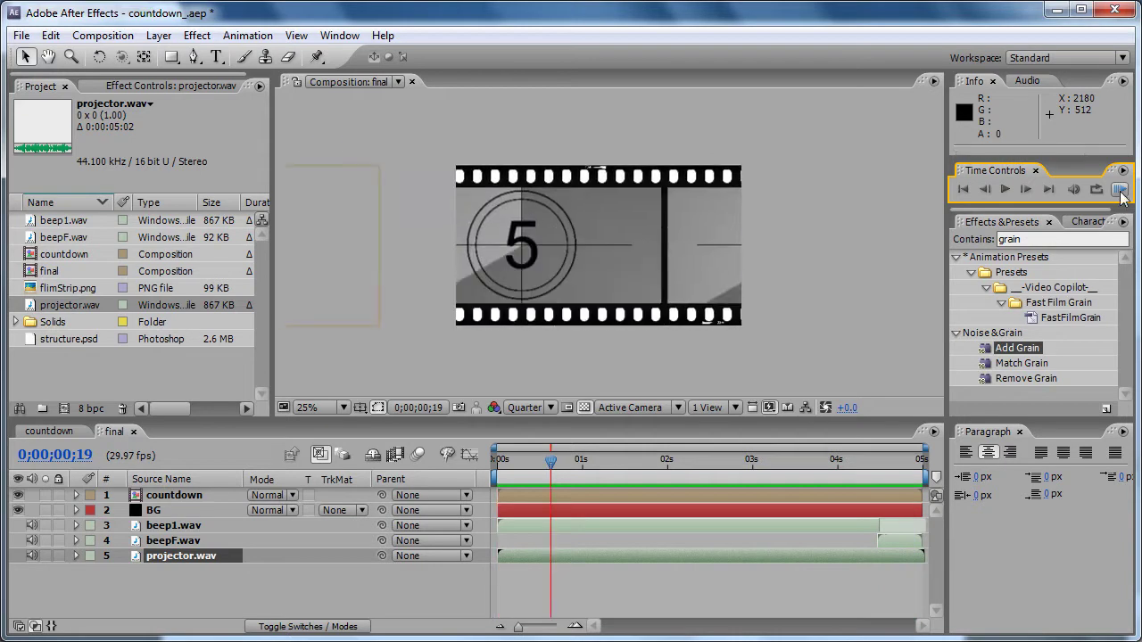